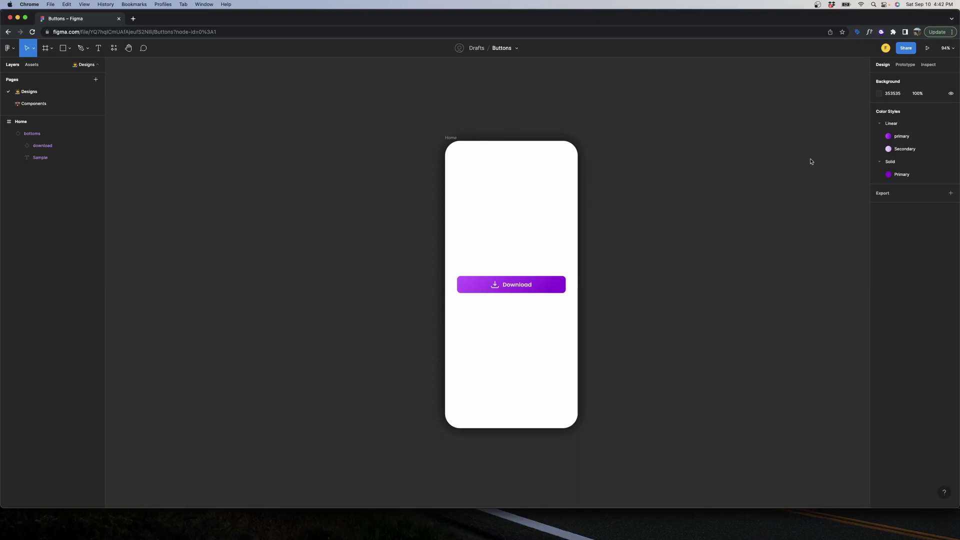
Set the Hierarchy property of the Download button in the Home frame to Secondary
{"action": "left_click", "coordinate": [544, 284]}
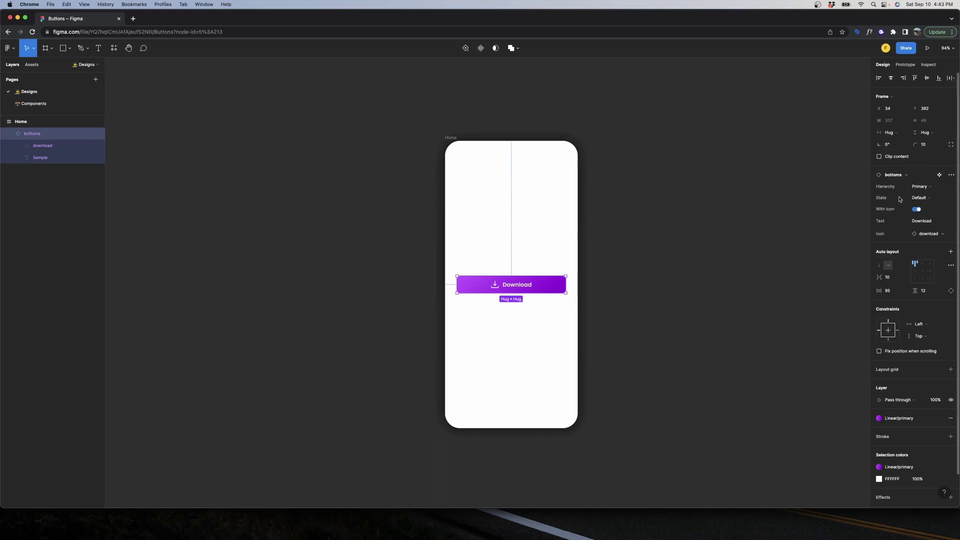
{"action": "left_click", "coordinate": [924, 187]}
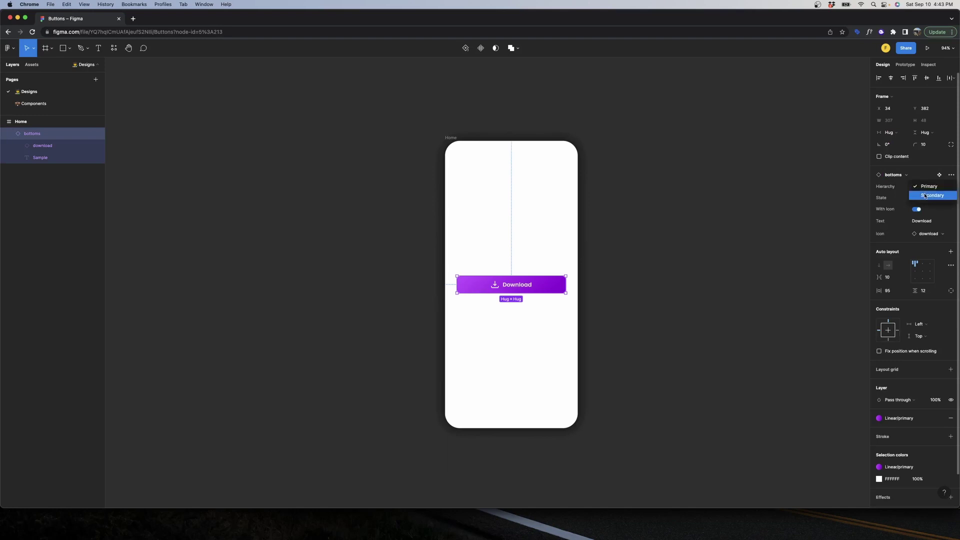
{"action": "left_click", "coordinate": [924, 195]}
Try the button's Hover state and hidden icon, restoring the Default state and the icon
{"action": "left_click", "coordinate": [928, 199]}
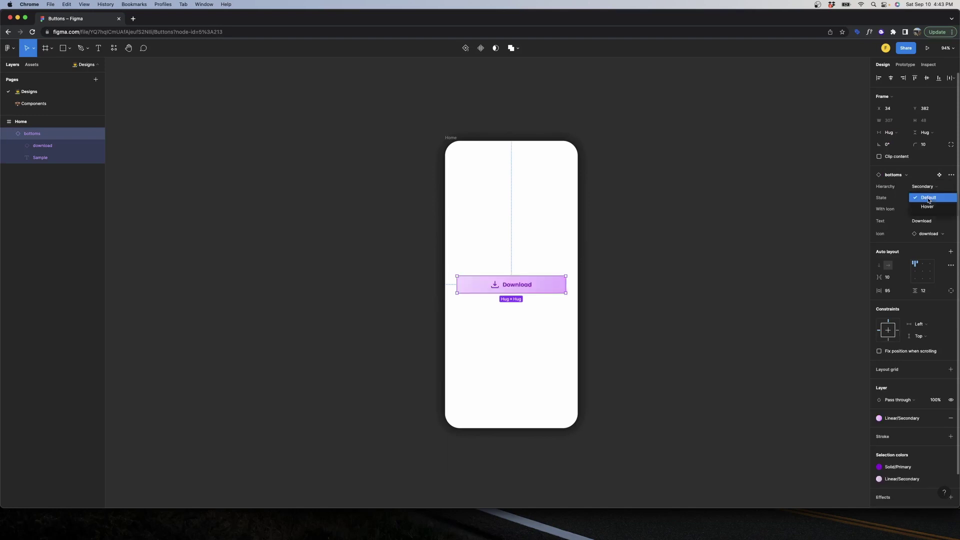
{"action": "left_click", "coordinate": [928, 206]}
{"action": "left_click", "coordinate": [929, 199]}
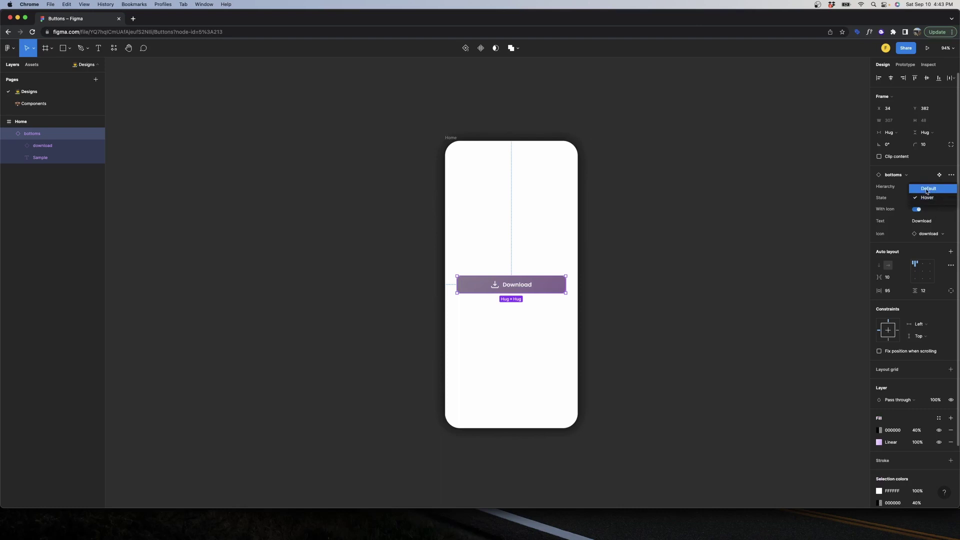
{"action": "left_click", "coordinate": [927, 189]}
{"action": "left_click", "coordinate": [917, 209]}
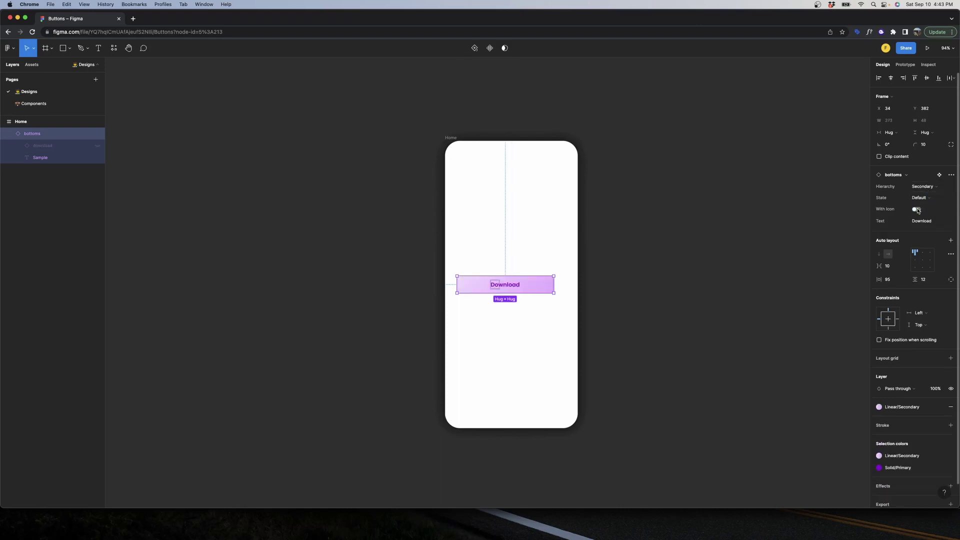
{"action": "left_click", "coordinate": [917, 210]}
Swap the button's icon to send and change its text property to "Send"
{"action": "left_click", "coordinate": [929, 234]}
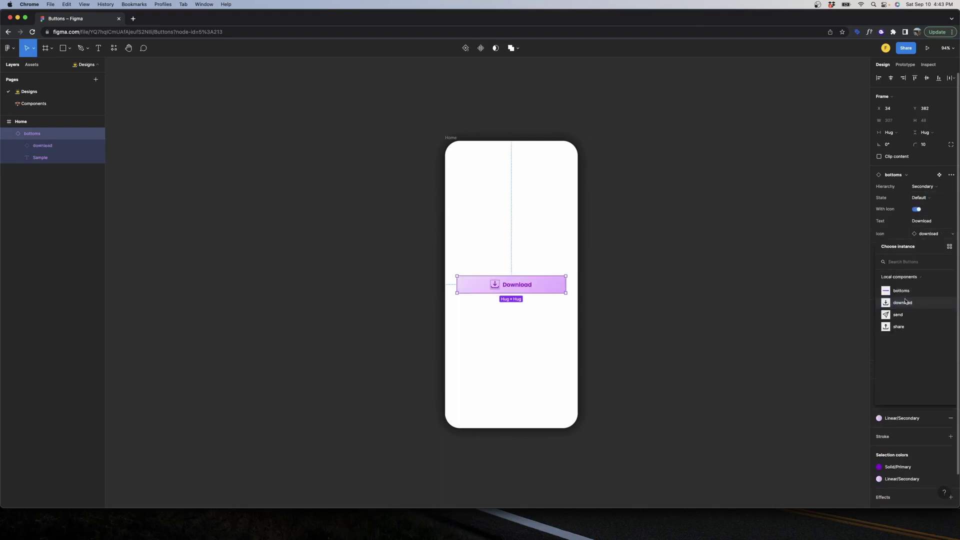
{"action": "left_click", "coordinate": [901, 316]}
{"action": "type", "text": "S"}
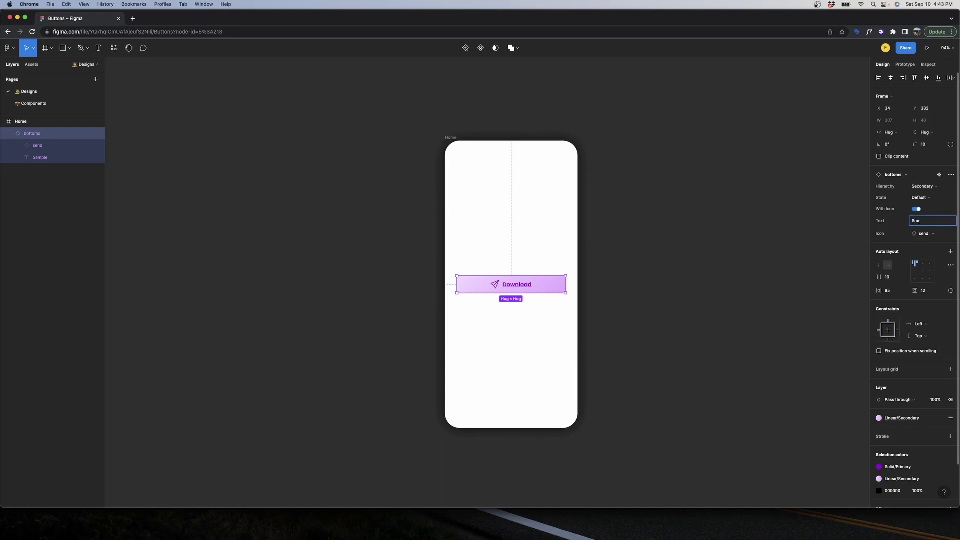
{"action": "type", "text": "end"}
{"action": "key", "text": "Return"}
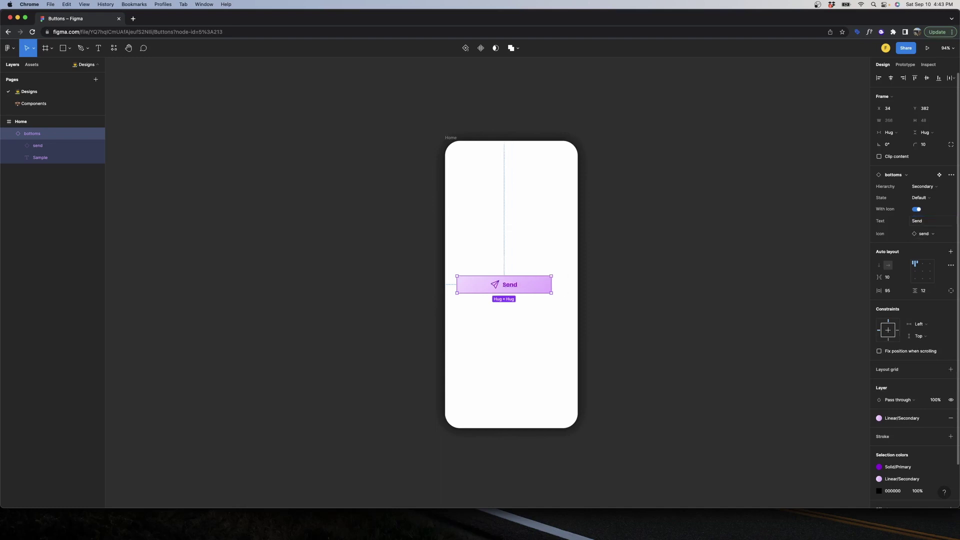
{"action": "left_click", "coordinate": [711, 235]}
{"action": "left_click", "coordinate": [535, 276]}
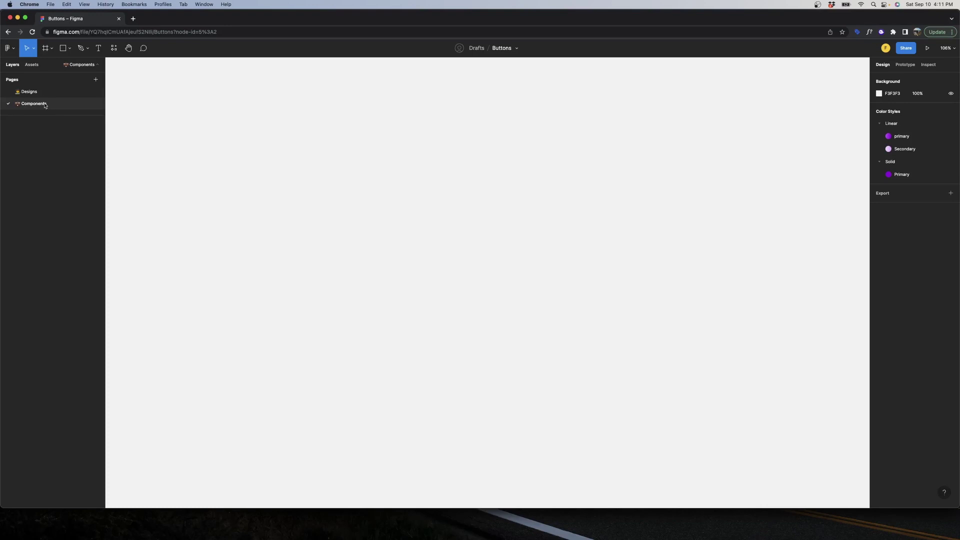
Add a "Download" text layer to the canvas of the Components page
{"action": "left_click", "coordinate": [30, 92]}
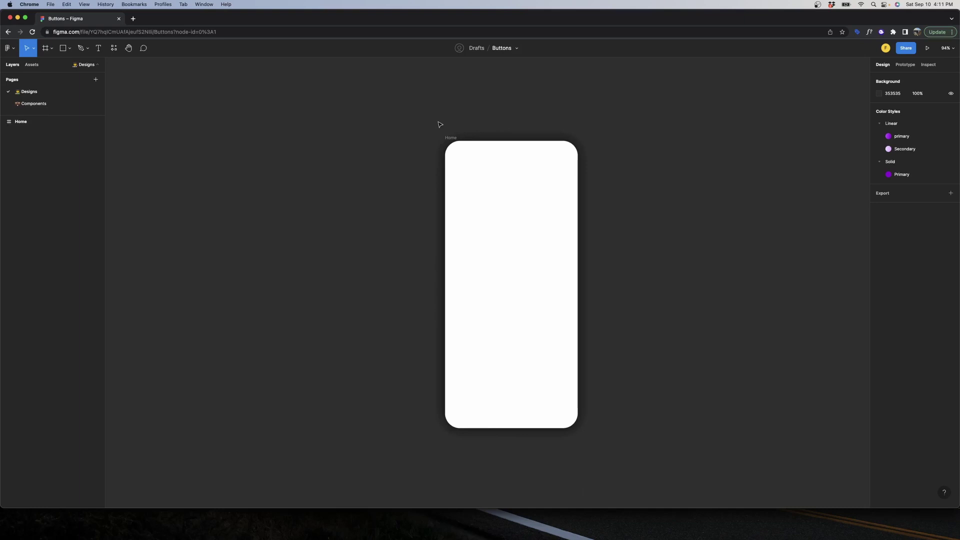
{"action": "left_click", "coordinate": [47, 106]}
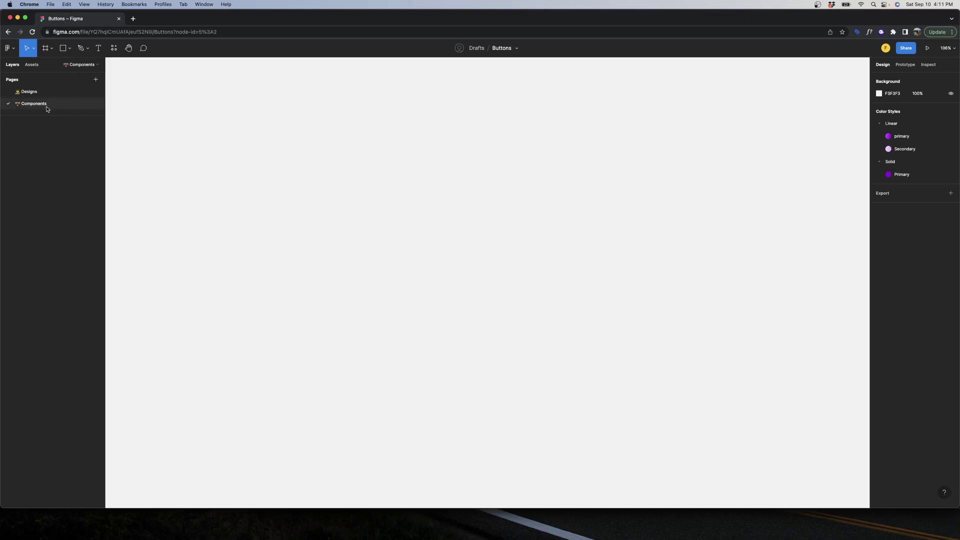
{"action": "key", "text": "t"}
{"action": "left_click", "coordinate": [450, 223]}
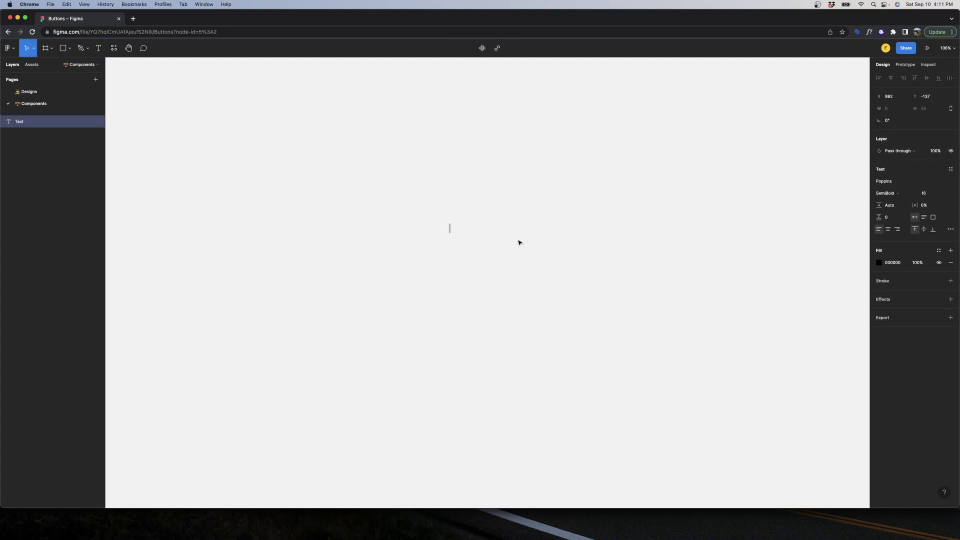
{"action": "type", "text": "Download"}
{"action": "key", "text": "Escape"}
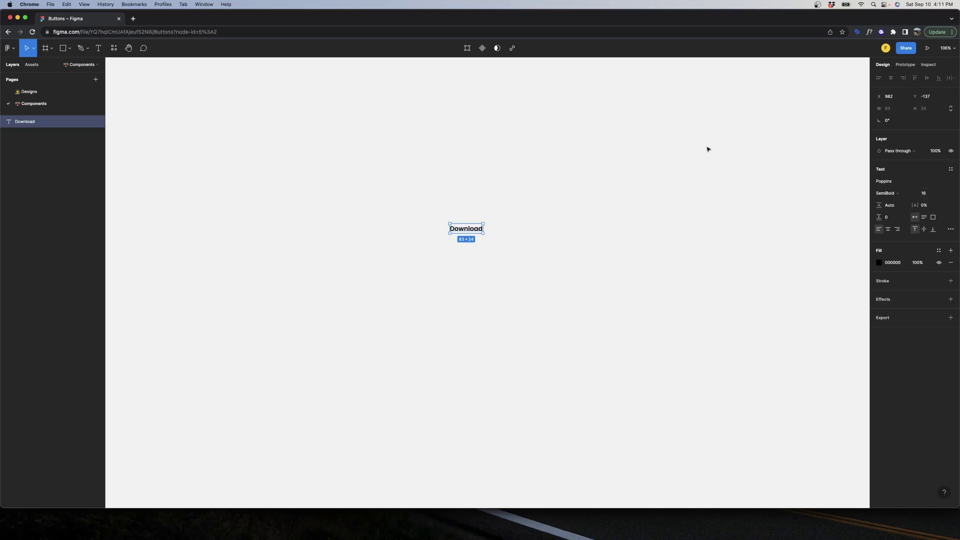
{"action": "left_click", "coordinate": [602, 193]}
Wrap the Download text in an auto layout frame and rename the frame "bottoms"
{"action": "left_click", "coordinate": [472, 229]}
{"action": "key", "text": "shift+a"}
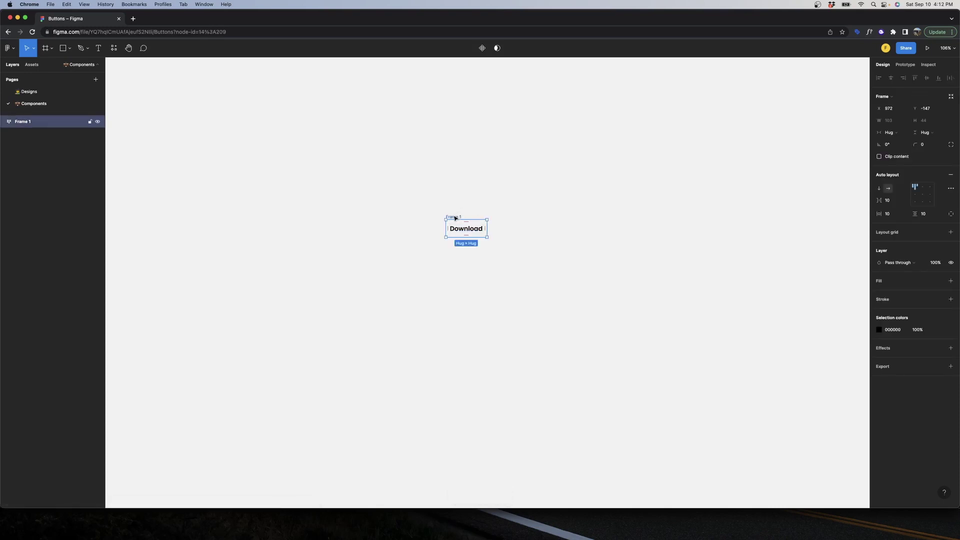
{"action": "double_click", "coordinate": [454, 216]}
{"action": "type", "text": "bottoms"}
{"action": "left_click", "coordinate": [478, 197]}
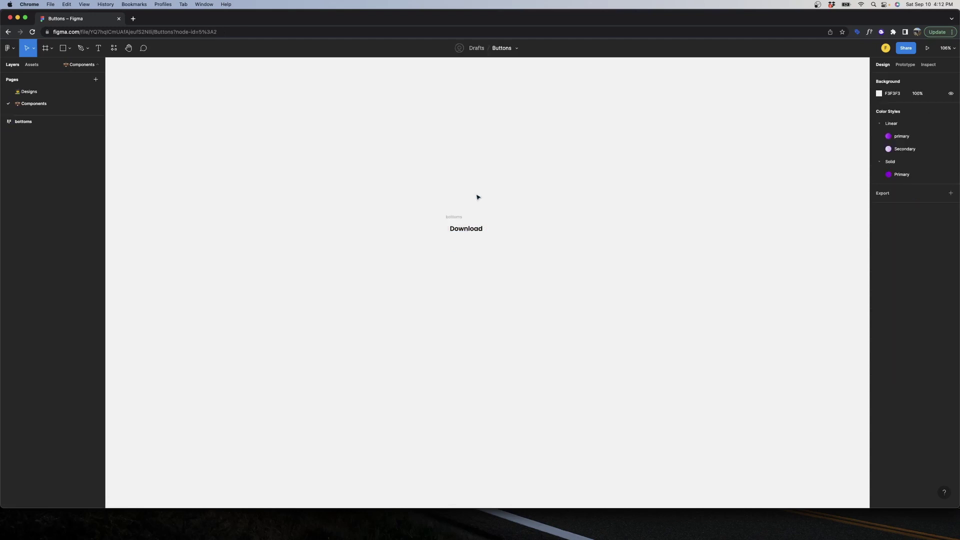
Add a fill to the bottoms frame using the Linear/primary color style
{"action": "left_click", "coordinate": [461, 218]}
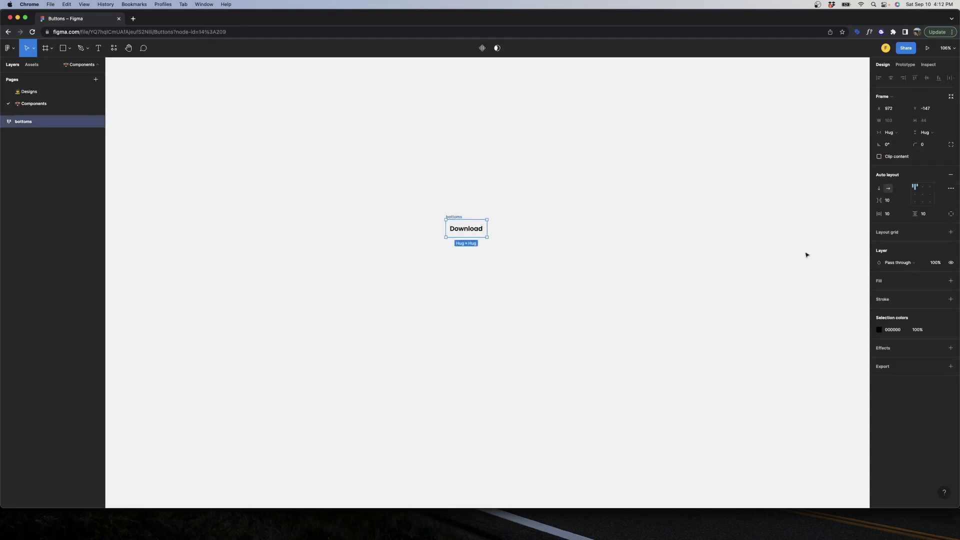
{"action": "left_click", "coordinate": [951, 281]}
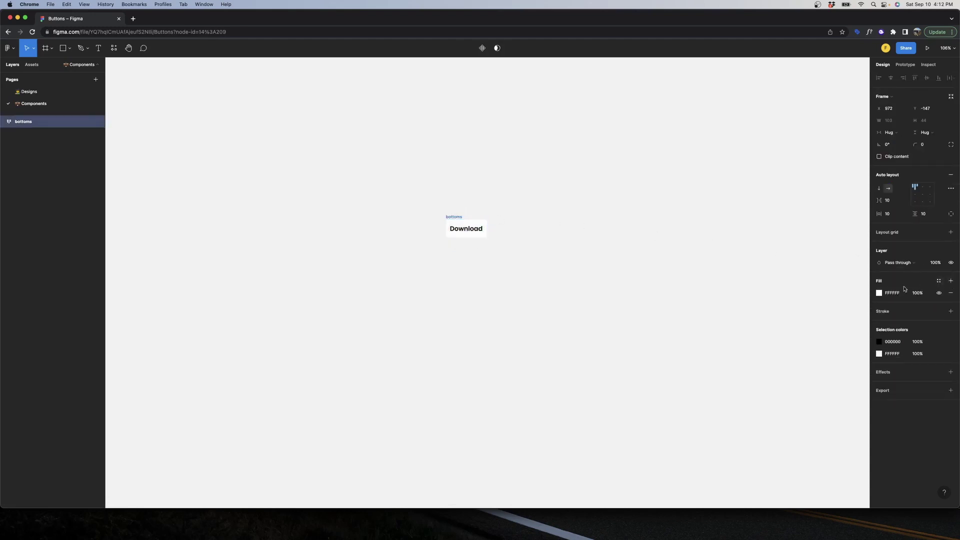
{"action": "left_click", "coordinate": [937, 281]}
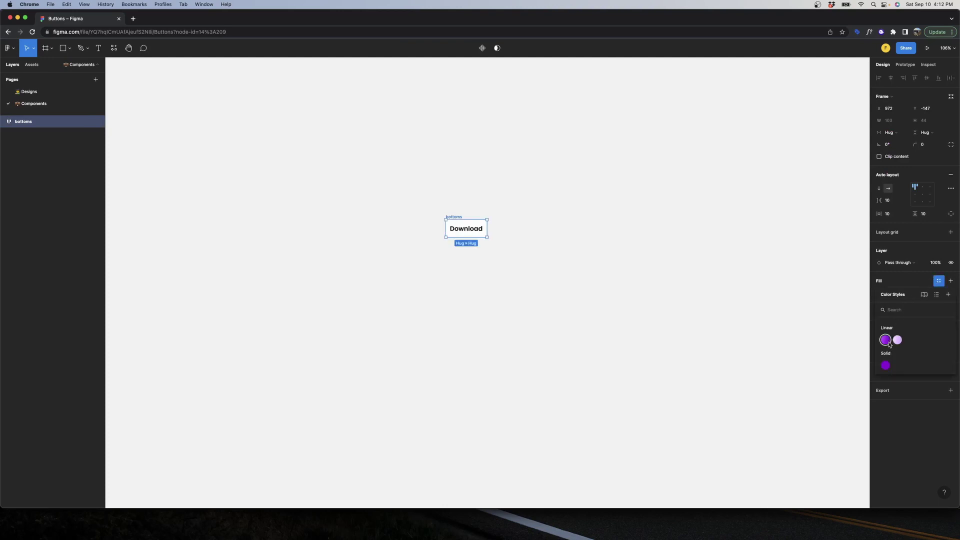
{"action": "left_click", "coordinate": [885, 341]}
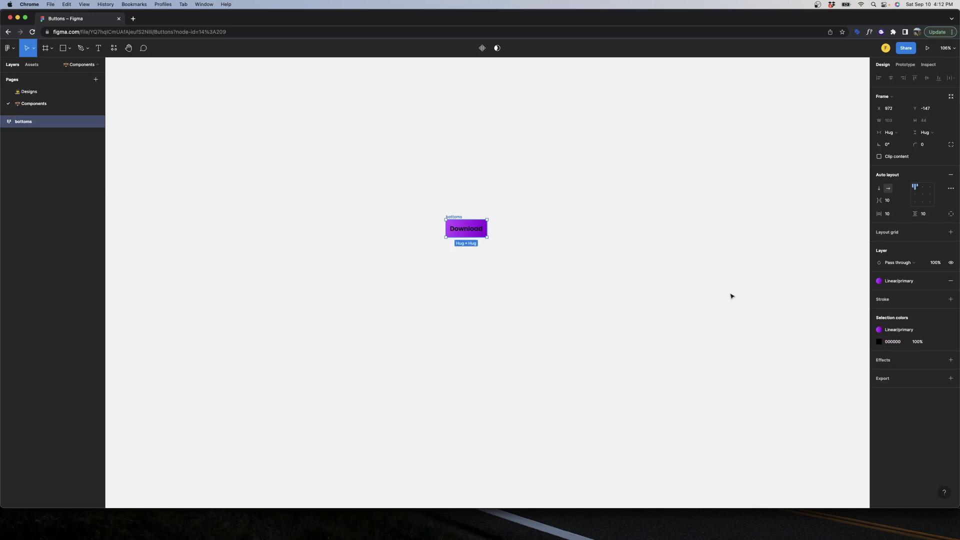
Change the Download text color inside the bottoms frame from its selection colors to white, FFFFFF
{"action": "left_click", "coordinate": [879, 343]}
{"action": "left_click_drag", "start_coordinate": [793, 350], "coordinate": [780, 320]}
{"action": "left_click", "coordinate": [863, 316]}
{"action": "left_click", "coordinate": [668, 202]}
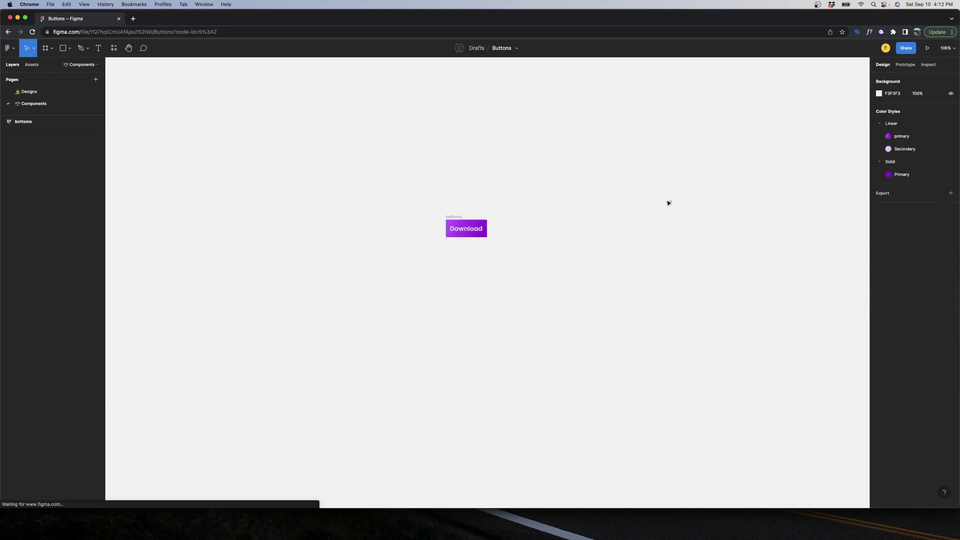
Set the bottoms frame's corner radius to 10 and its vertical padding to 12
{"action": "left_click", "coordinate": [452, 217]}
{"action": "left_click", "coordinate": [929, 149]}
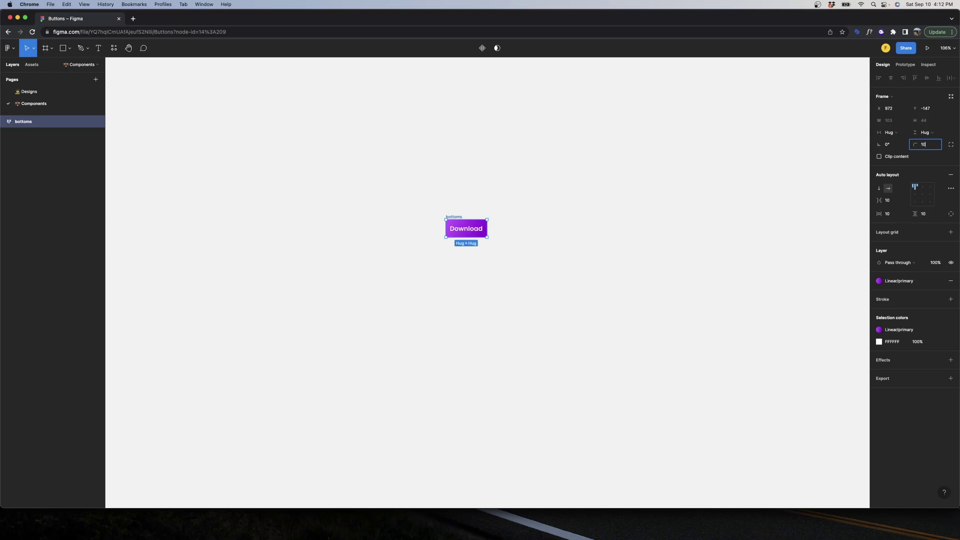
{"action": "left_click", "coordinate": [924, 217]}
{"action": "type", "text": "12"}
{"action": "key", "text": "Return"}
Set the horizontal padding of the bottoms frame to 95
{"action": "left_click", "coordinate": [894, 214]}
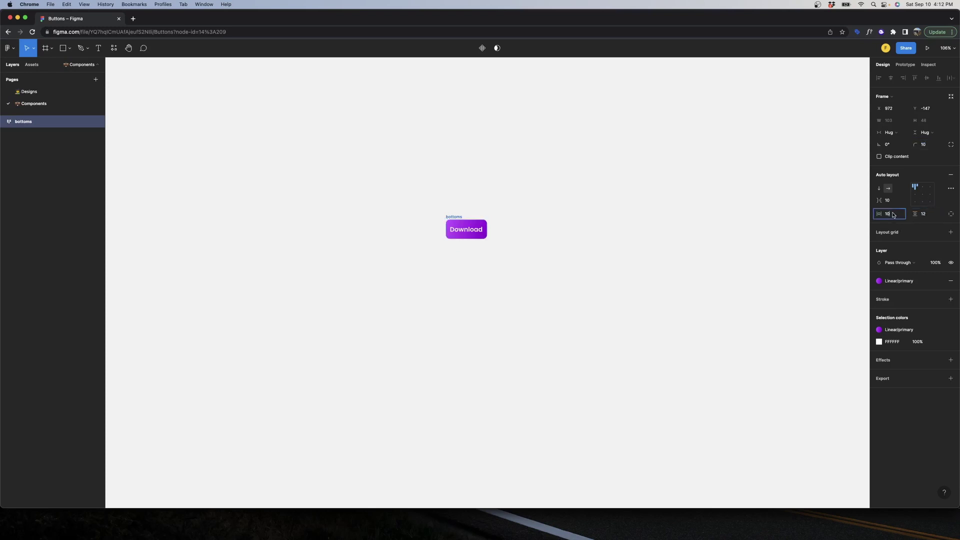
{"action": "type", "text": "95"}
{"action": "key", "text": "Return"}
{"action": "left_click", "coordinate": [583, 193]}
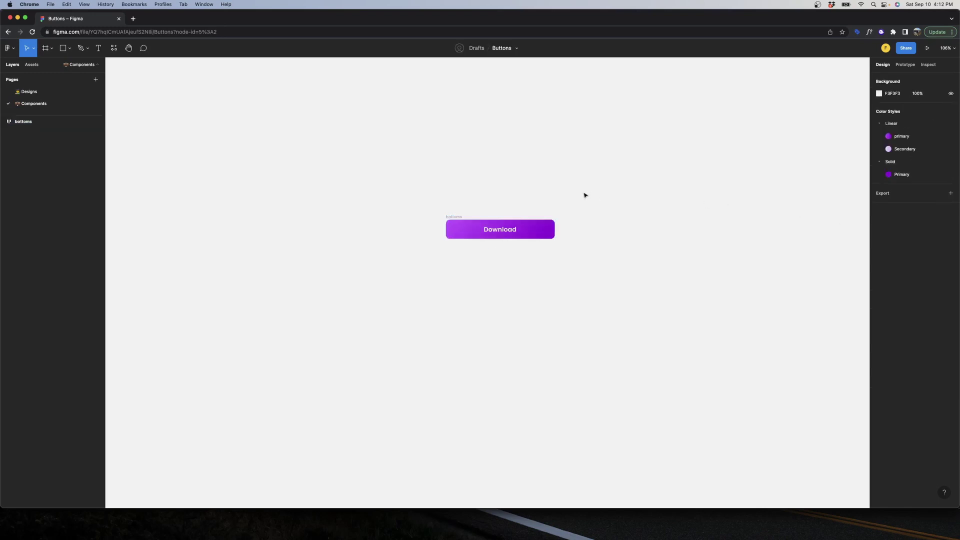
Turn the bottoms frame into a main component
{"action": "left_click", "coordinate": [458, 217]}
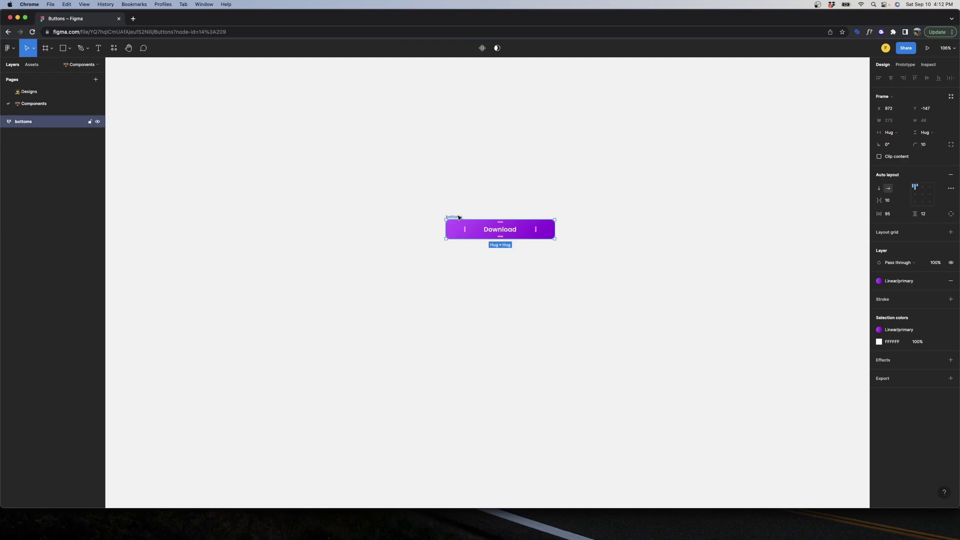
{"action": "key", "text": "super+alt+k"}
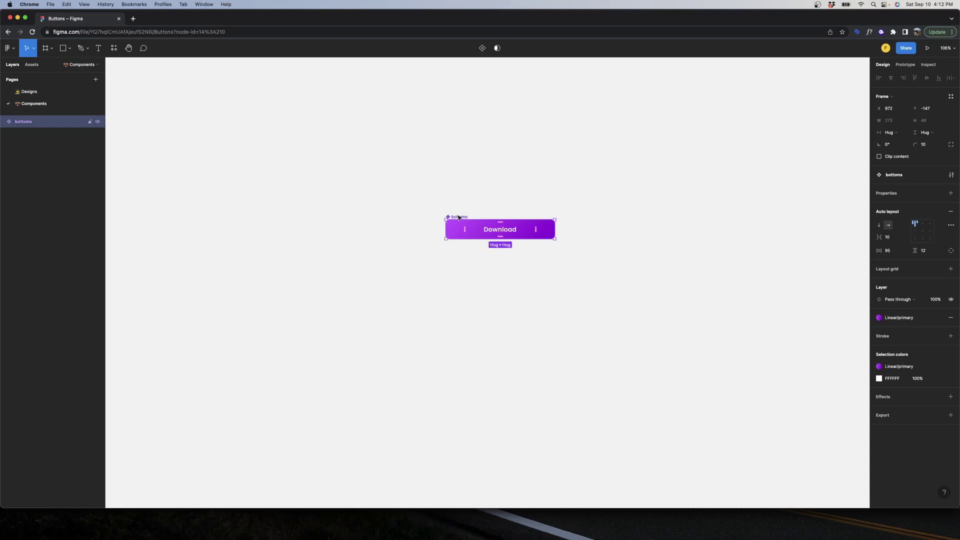
{"action": "key", "text": "super+z"}
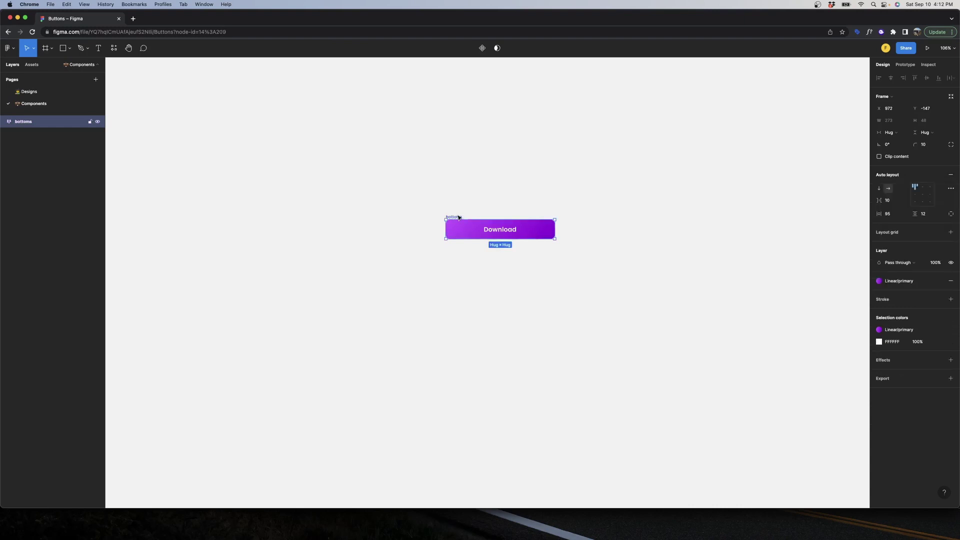
{"action": "left_click", "coordinate": [482, 49]}
{"action": "left_click", "coordinate": [481, 168]}
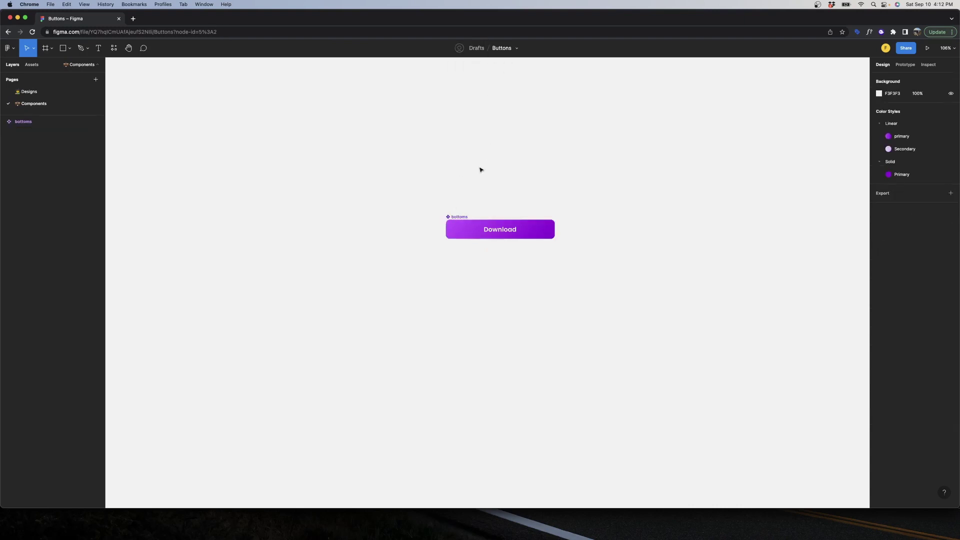
{"action": "left_click", "coordinate": [460, 217]}
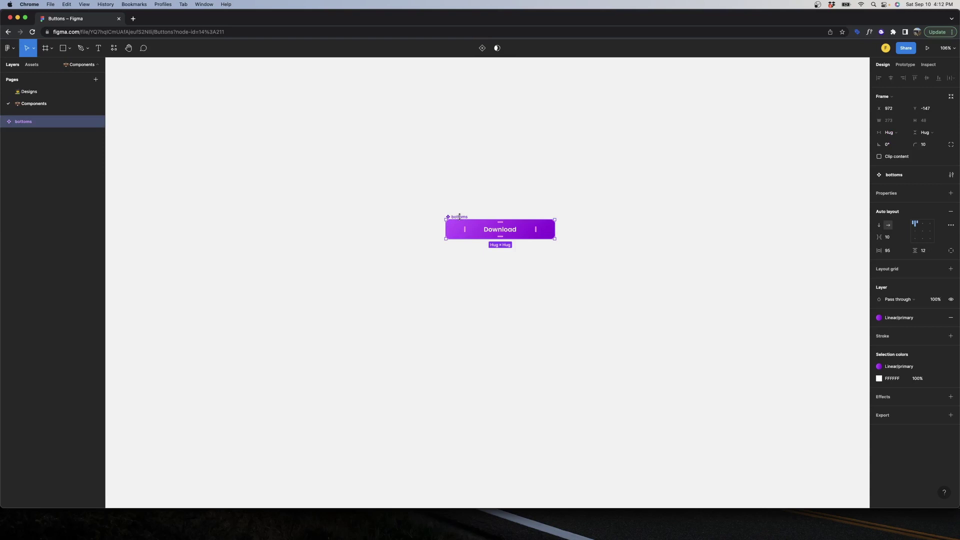
On the Designs page, place a bottoms component instance from the local assets in the Home frame and delete it again
{"action": "left_click", "coordinate": [64, 92]}
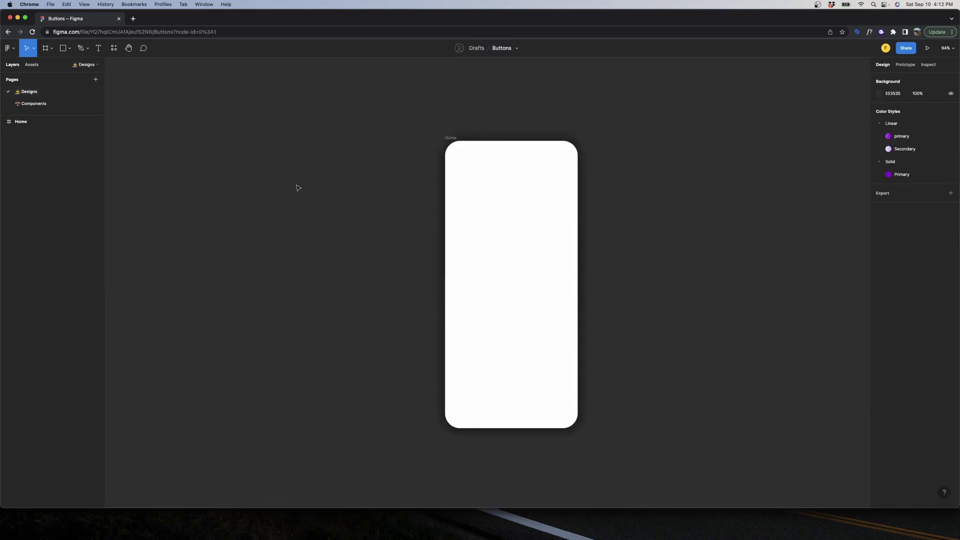
{"action": "left_click", "coordinate": [31, 65]}
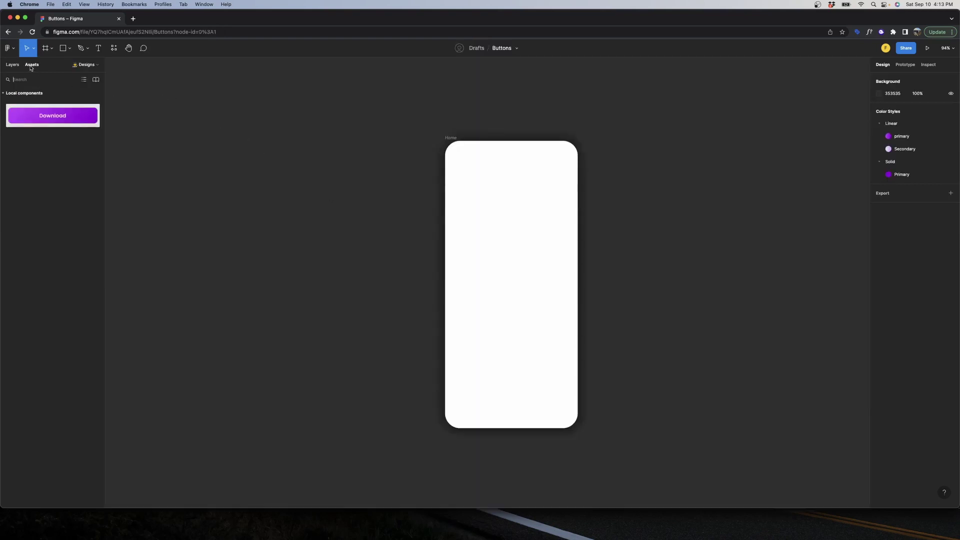
{"action": "left_click_drag", "start_coordinate": [47, 123], "coordinate": [506, 265]}
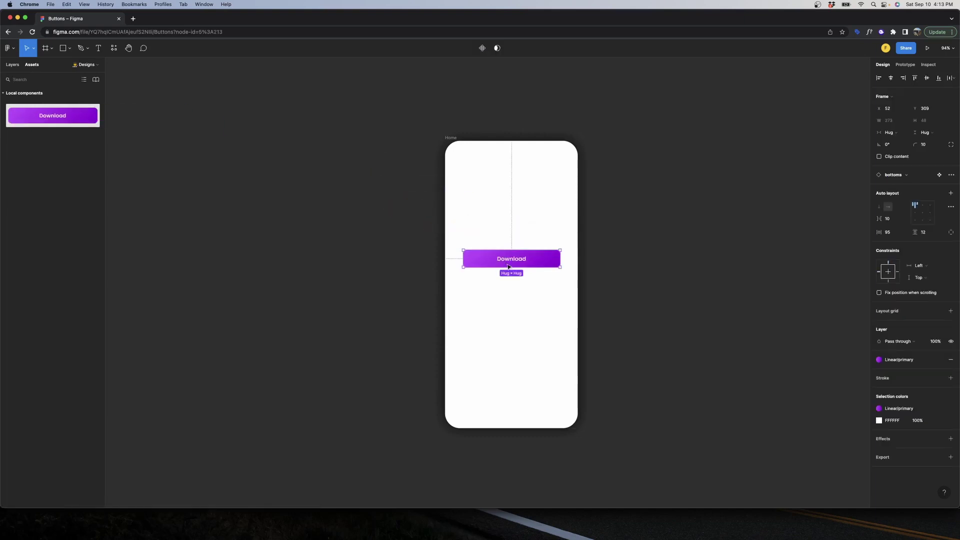
{"action": "key", "text": "Delete"}
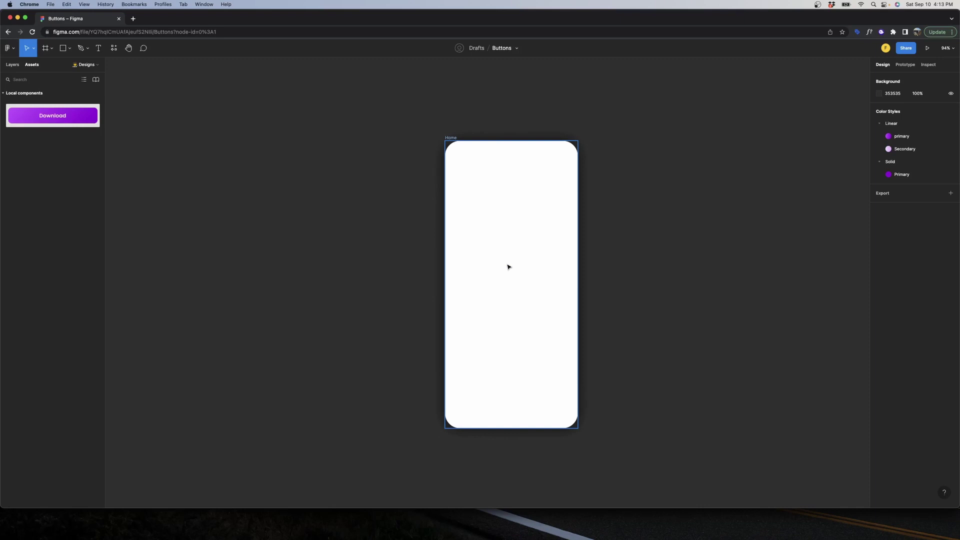
Insert a bottoms component instance into the Home frame and center it horizontally and vertically
{"action": "key", "text": "shift+i"}
{"action": "left_click", "coordinate": [209, 117]}
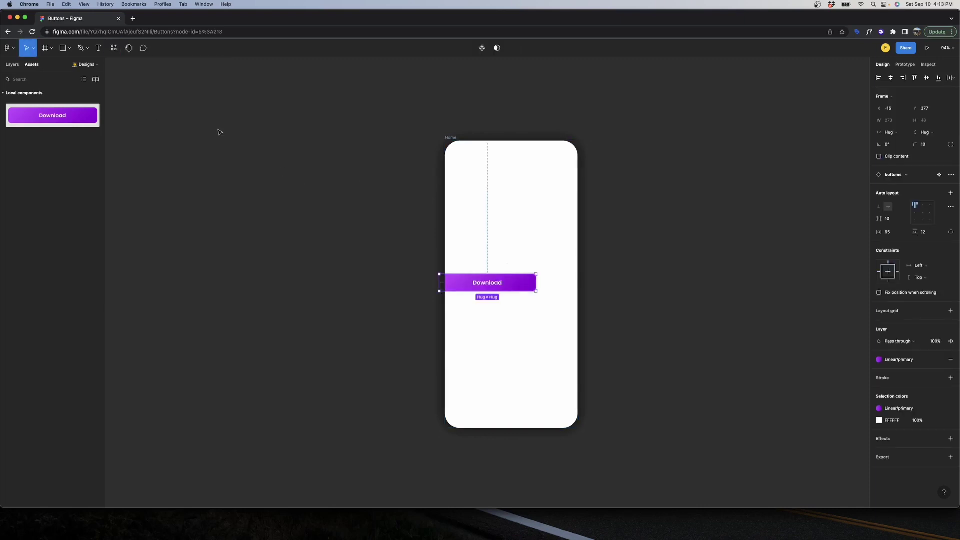
{"action": "left_click_drag", "start_coordinate": [527, 285], "coordinate": [547, 266]}
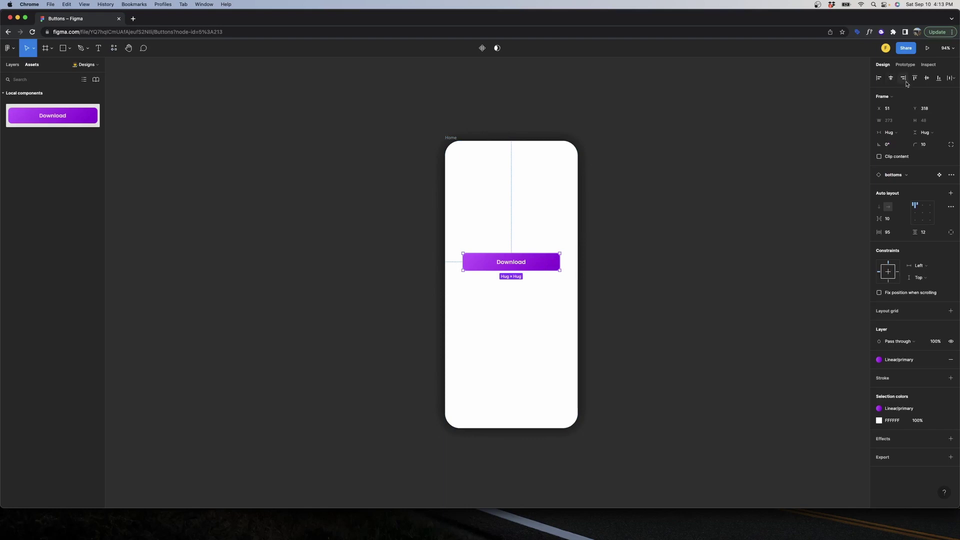
{"action": "left_click", "coordinate": [927, 79]}
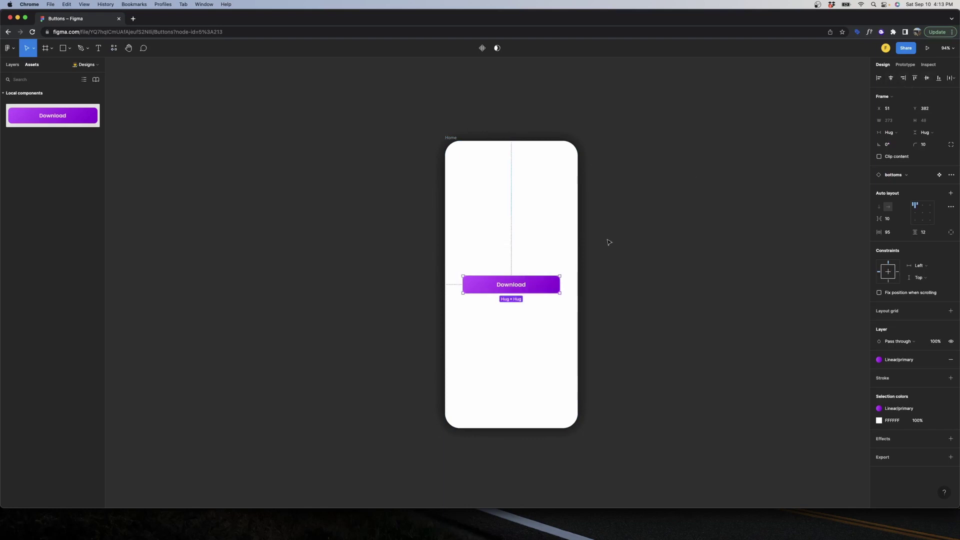
On the Components page, add a second variant to the bottoms main component
{"action": "left_click", "coordinate": [545, 319]}
{"action": "left_click", "coordinate": [542, 290]}
{"action": "left_click", "coordinate": [12, 65]}
{"action": "left_click", "coordinate": [86, 103]}
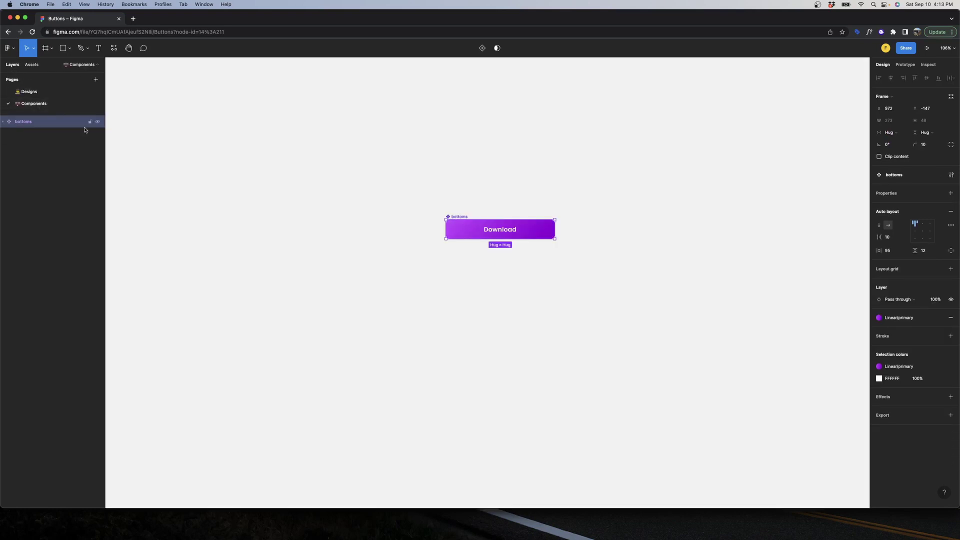
{"action": "left_click", "coordinate": [462, 217]}
{"action": "left_click", "coordinate": [483, 49]}
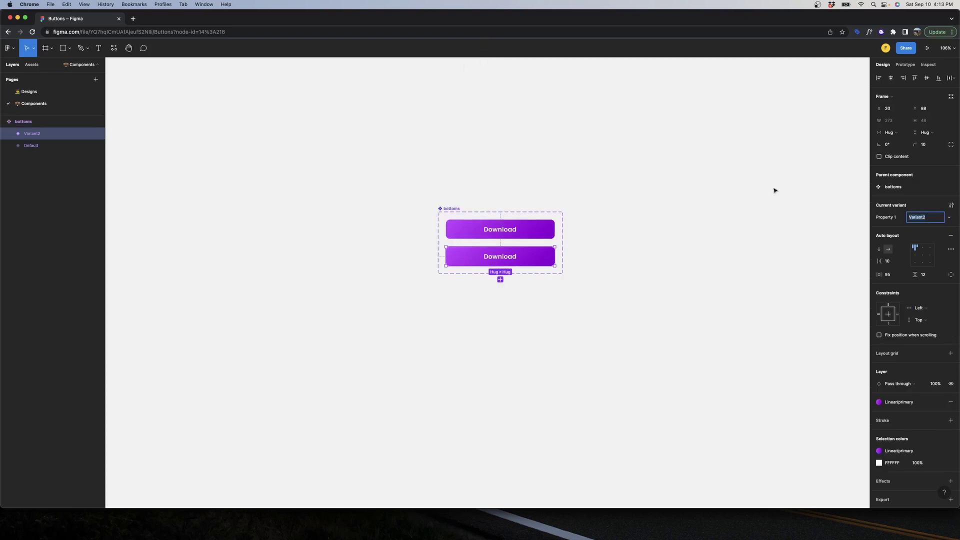
Rename the bottoms component's variant property to Hierarchy
{"action": "left_click", "coordinate": [896, 219]}
{"action": "left_click", "coordinate": [892, 220]}
{"action": "type", "text": "Hierarchy"}
{"action": "key", "text": "Return"}
{"action": "key", "text": "Tab"}
Set the Hierarchy value of the upper variant to Primary and that of the lower variant to Secondary
{"action": "left_click", "coordinate": [927, 216]}
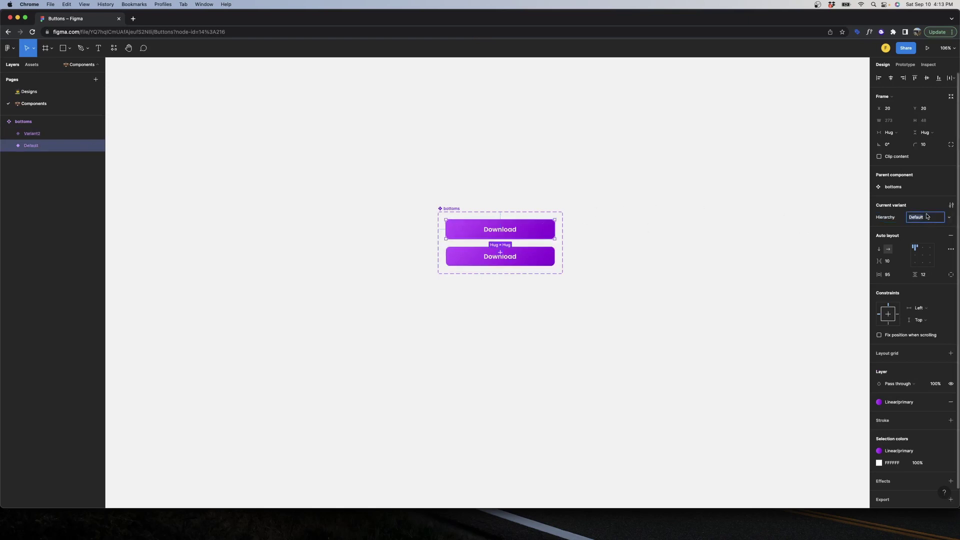
{"action": "type", "text": "Primary"}
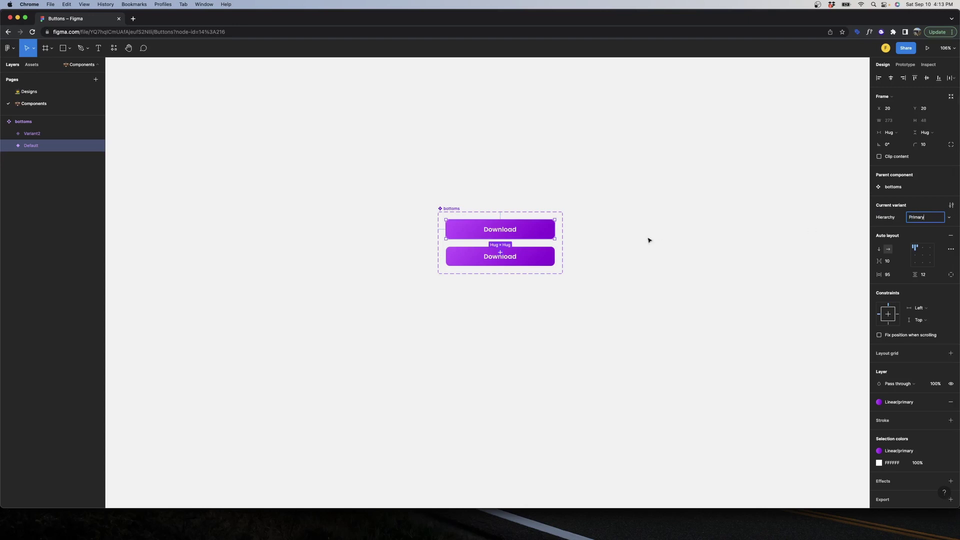
{"action": "left_click", "coordinate": [60, 133]}
{"action": "left_click", "coordinate": [922, 216]}
{"action": "type", "text": "Scon"}
{"action": "type", "text": "conar"}
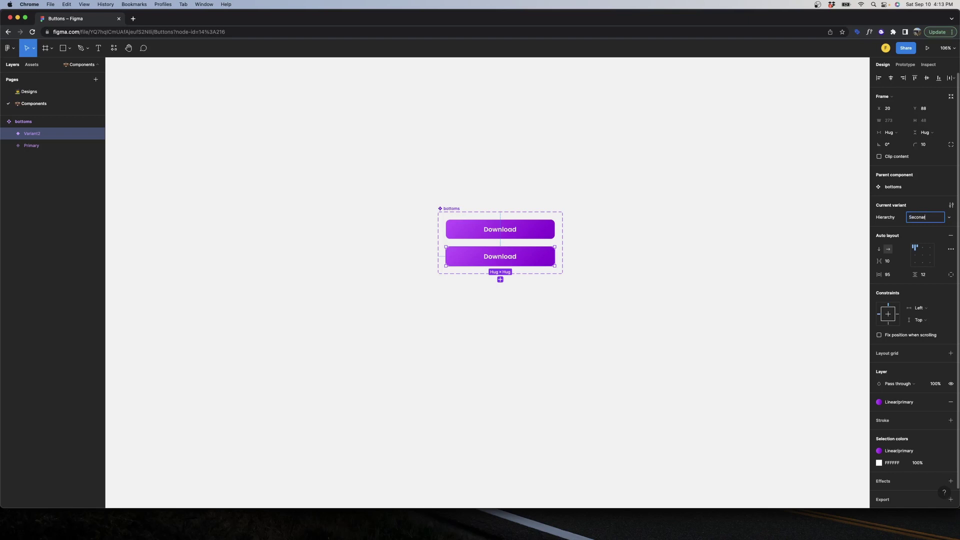
{"action": "key", "text": "BackSpace"}
{"action": "key", "text": "BackSpace"}
{"action": "type", "text": "dary"}
{"action": "key", "text": "Return"}
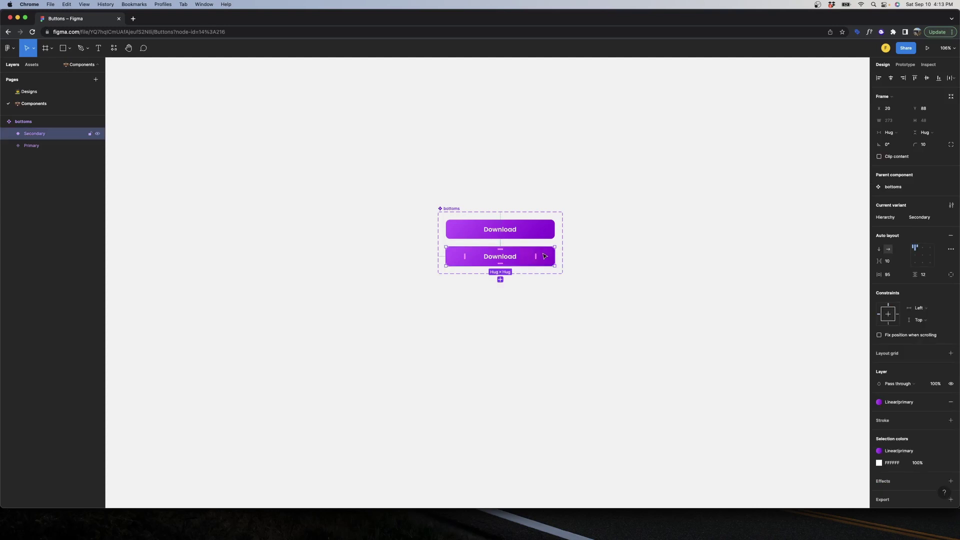
Apply the Linear/Secondary color style to the Secondary variant's fill and the Solid/Primary style to its label text
{"action": "left_click", "coordinate": [897, 407]}
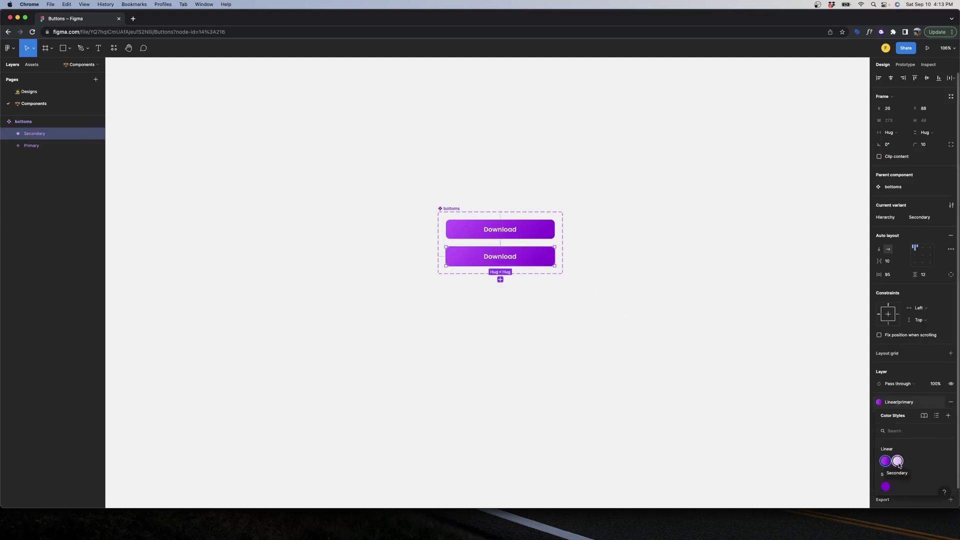
{"action": "left_click", "coordinate": [897, 461]}
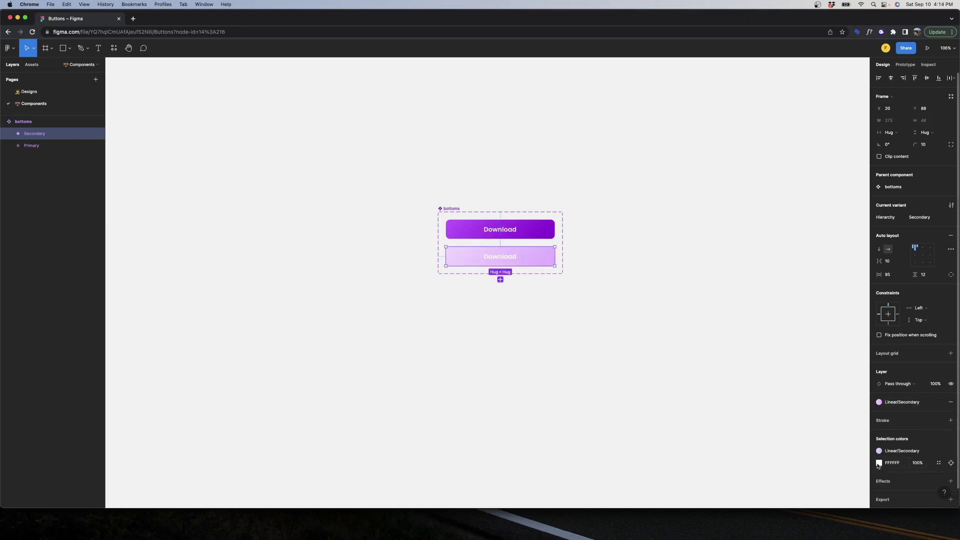
{"action": "left_click", "coordinate": [879, 463]}
{"action": "left_click", "coordinate": [937, 443]}
{"action": "left_click", "coordinate": [939, 463]}
{"action": "left_click", "coordinate": [800, 493]}
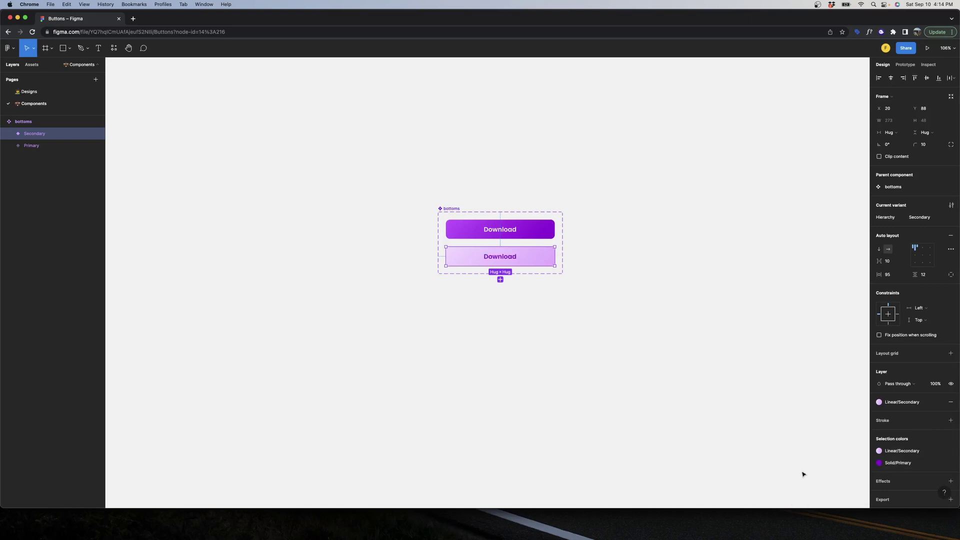
{"action": "left_click", "coordinate": [768, 312]}
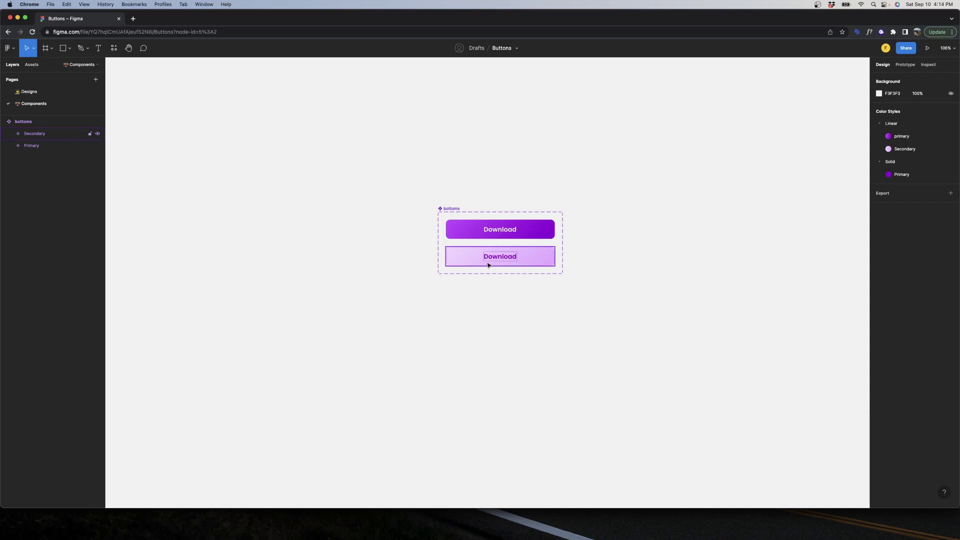
On the Designs page, switch the Home frame's button instance to the Secondary hierarchy
{"action": "left_click", "coordinate": [29, 93]}
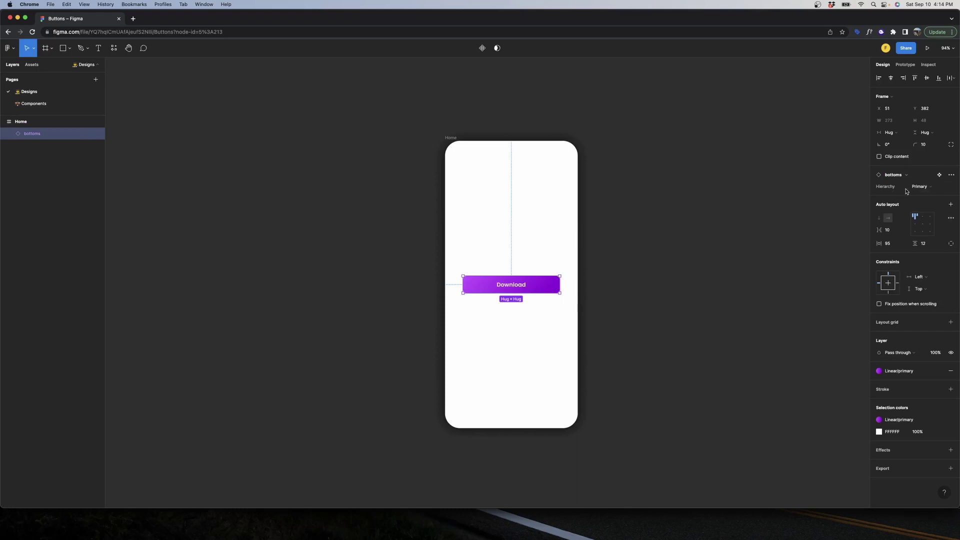
{"action": "left_click", "coordinate": [921, 189]}
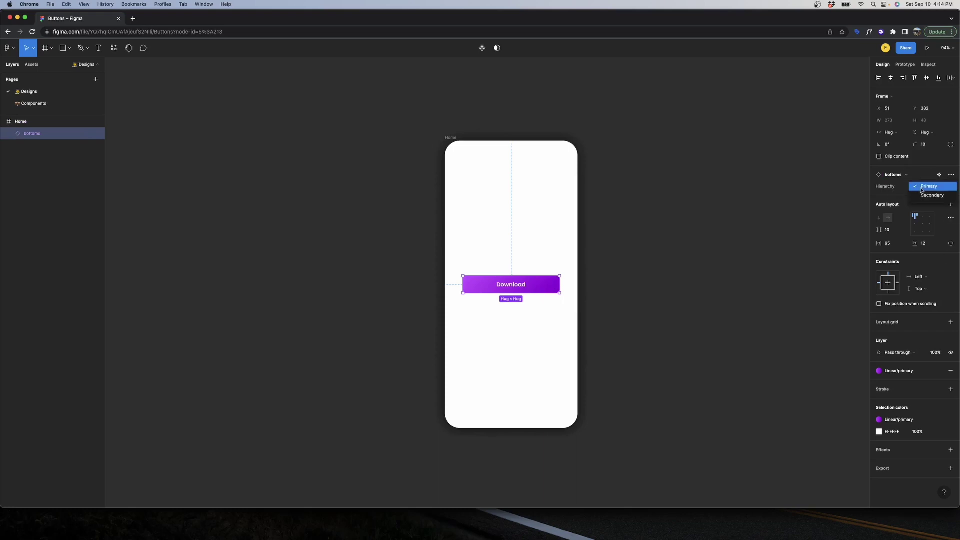
{"action": "left_click", "coordinate": [923, 197]}
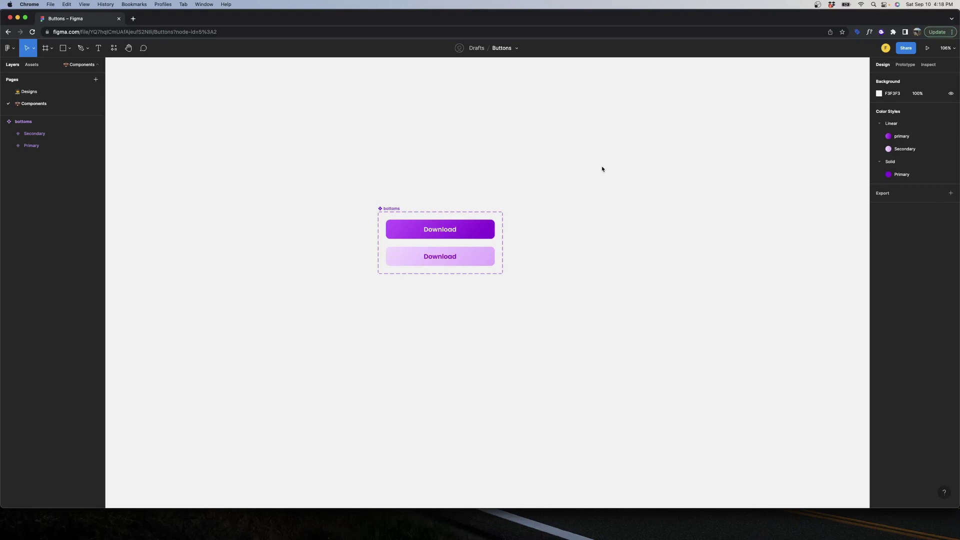
Add a variant property named State with the value Default to the bottoms component set
{"action": "left_click", "coordinate": [392, 209]}
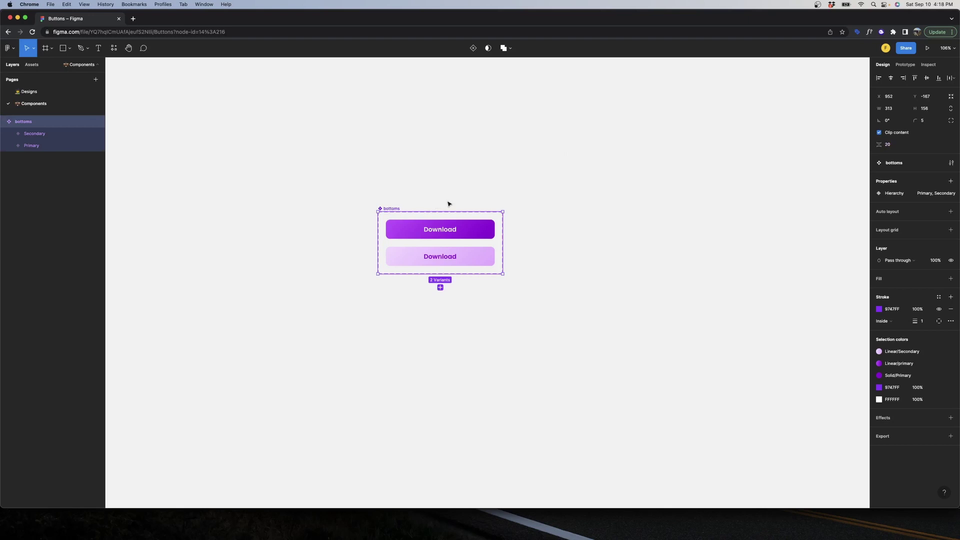
{"action": "mouse_move", "coordinate": [883, 195]}
{"action": "left_click", "coordinate": [951, 181]}
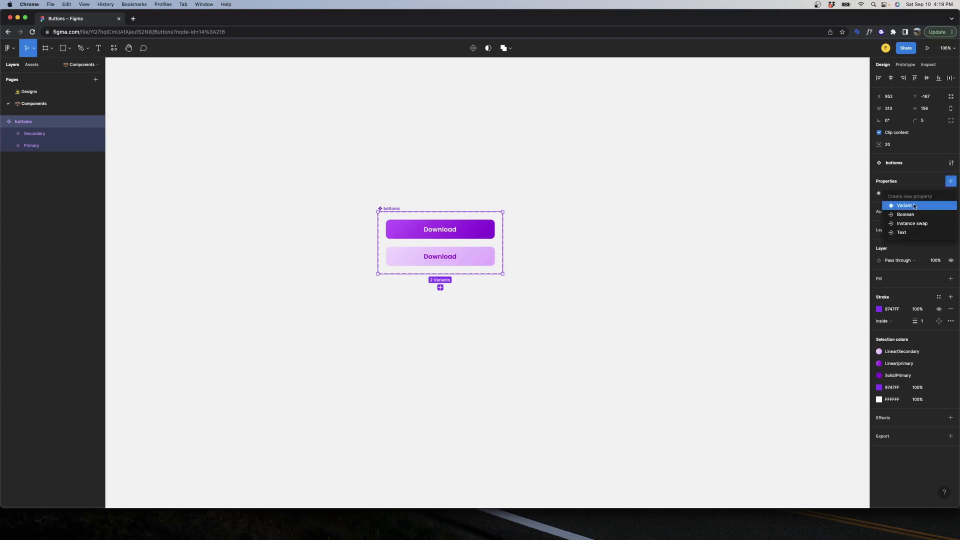
{"action": "left_click", "coordinate": [915, 206]}
{"action": "type", "text": "State"}
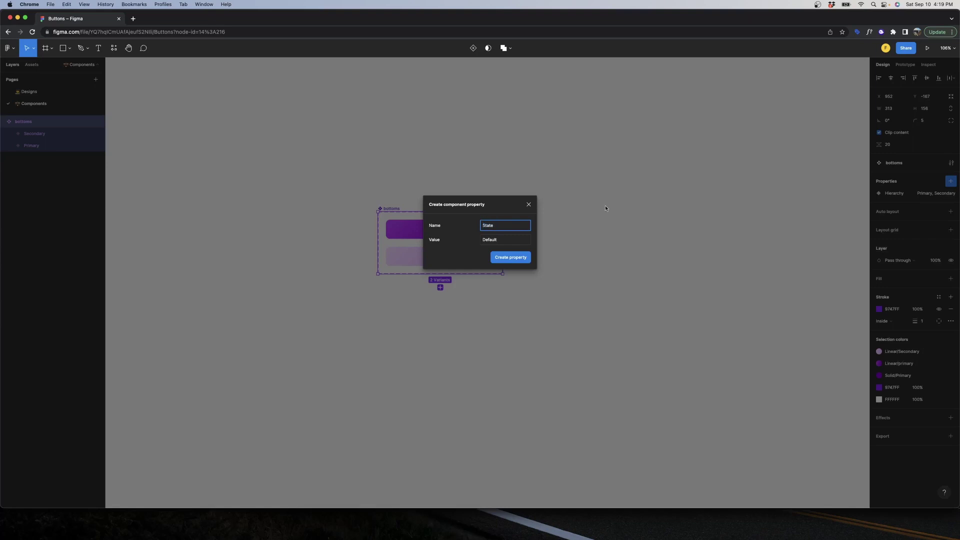
{"action": "left_click", "coordinate": [474, 246]}
{"action": "left_click", "coordinate": [505, 259]}
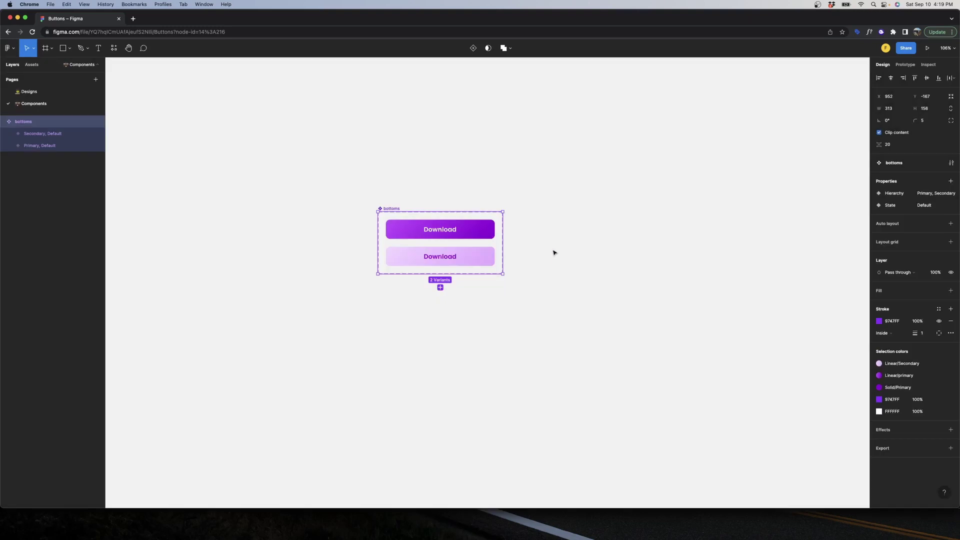
Inspect the Hierarchy and State values of the Primary and Secondary variants
{"action": "left_click", "coordinate": [480, 181]}
{"action": "left_click", "coordinate": [439, 231]}
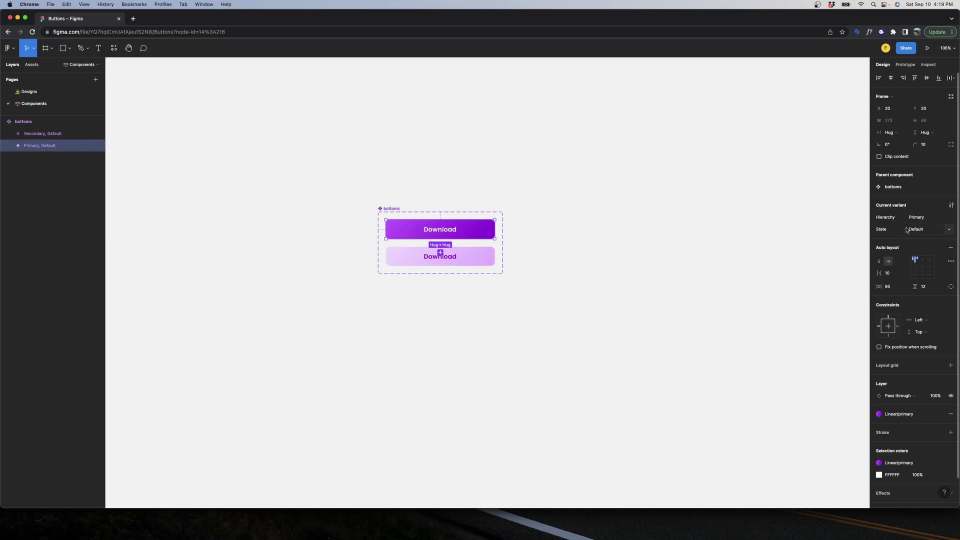
{"action": "left_click", "coordinate": [473, 256]}
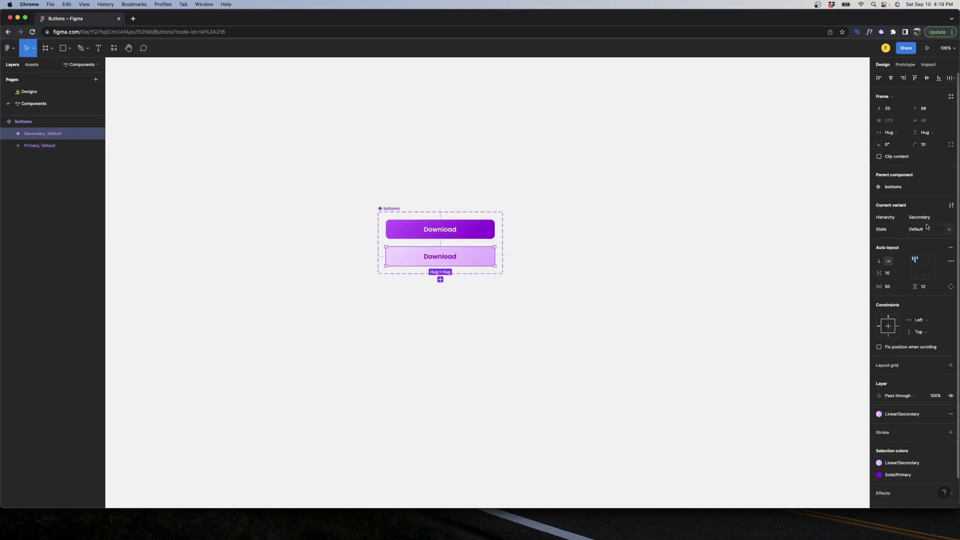
{"action": "left_click", "coordinate": [687, 190]}
Duplicate the Primary variant and set the copy's State to a new value named Hover
{"action": "left_click", "coordinate": [476, 234]}
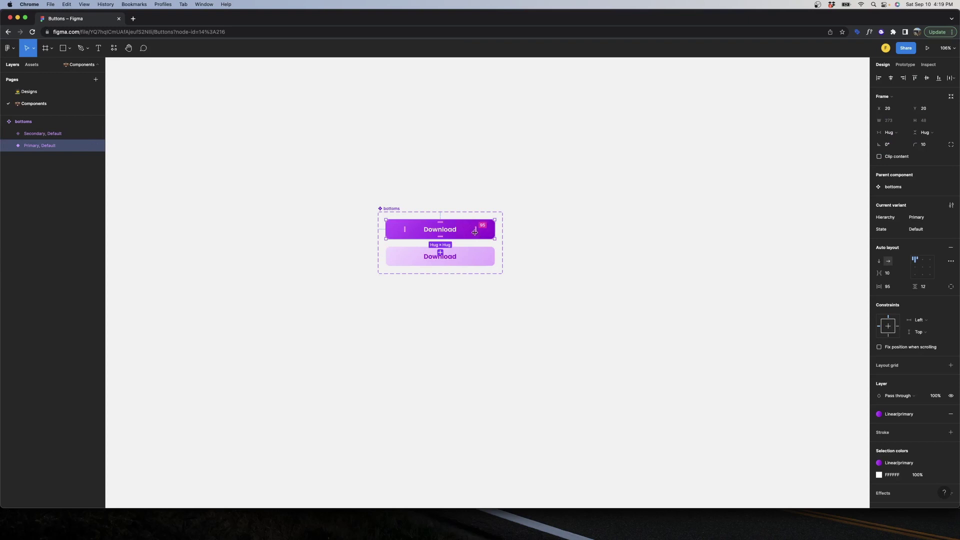
{"action": "key", "text": "super+d"}
{"action": "left_click", "coordinate": [606, 267]}
{"action": "left_click", "coordinate": [487, 283]}
{"action": "left_click", "coordinate": [934, 230]}
{"action": "left_click", "coordinate": [932, 245]}
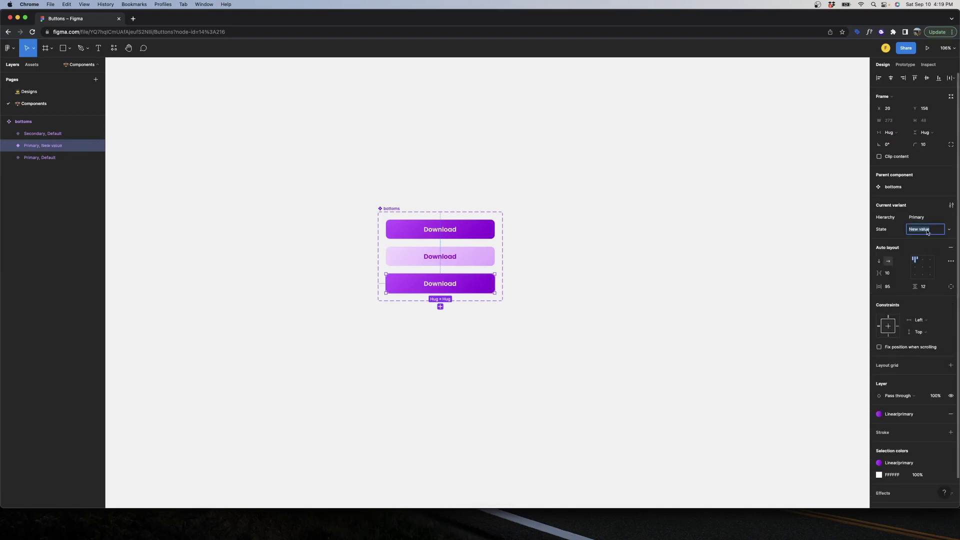
{"action": "type", "text": "Hover"}
{"action": "left_click", "coordinate": [694, 176]}
Add a black 000000 fill at 40% opacity over the gradient of the Primary Hover variant
{"action": "left_click", "coordinate": [454, 291]}
{"action": "left_click", "coordinate": [940, 414]}
{"action": "left_click", "coordinate": [950, 414]}
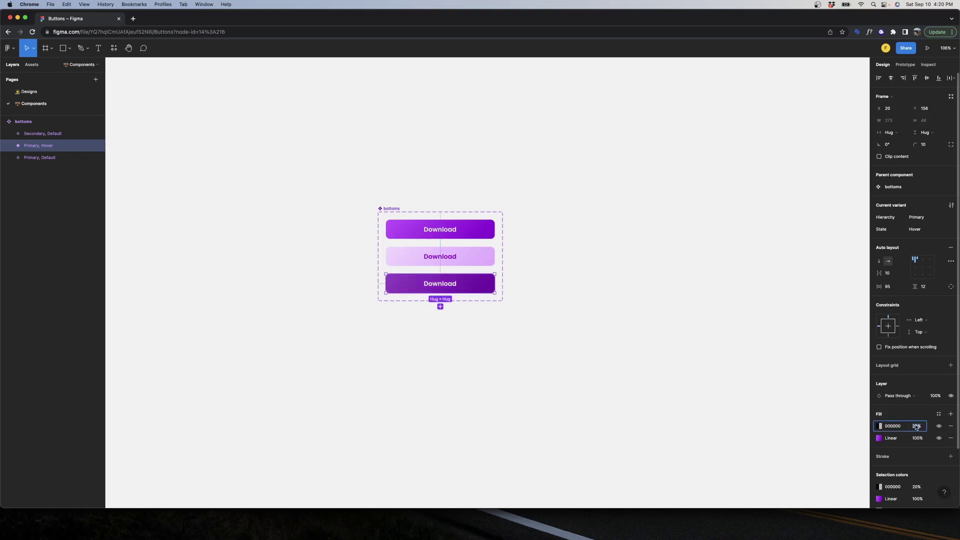
{"action": "left_click", "coordinate": [916, 426]}
{"action": "type", "text": "40"}
{"action": "key", "text": "Return"}
{"action": "left_click", "coordinate": [748, 285]}
{"action": "left_click", "coordinate": [480, 289]}
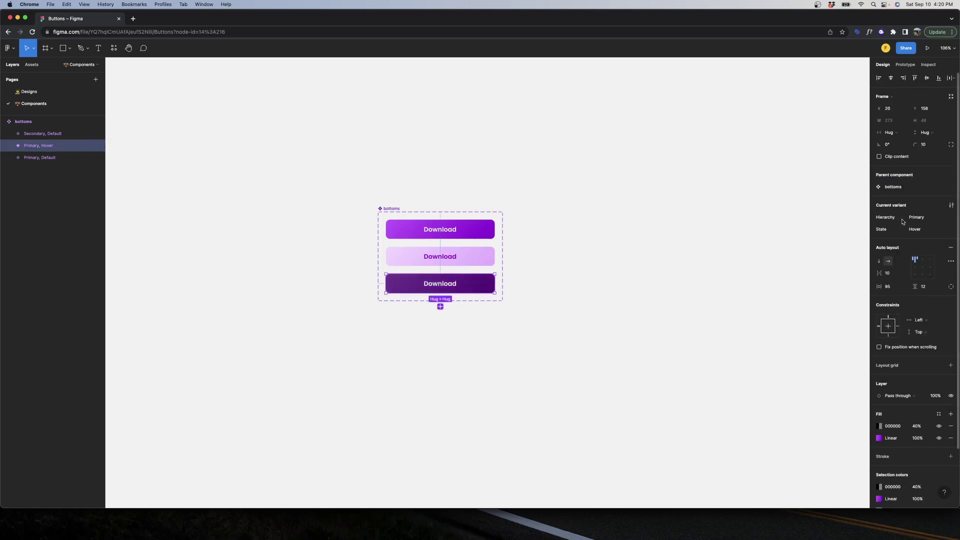
Duplicate the Secondary Default variant and set the copy's State to Hover
{"action": "left_click", "coordinate": [467, 253]}
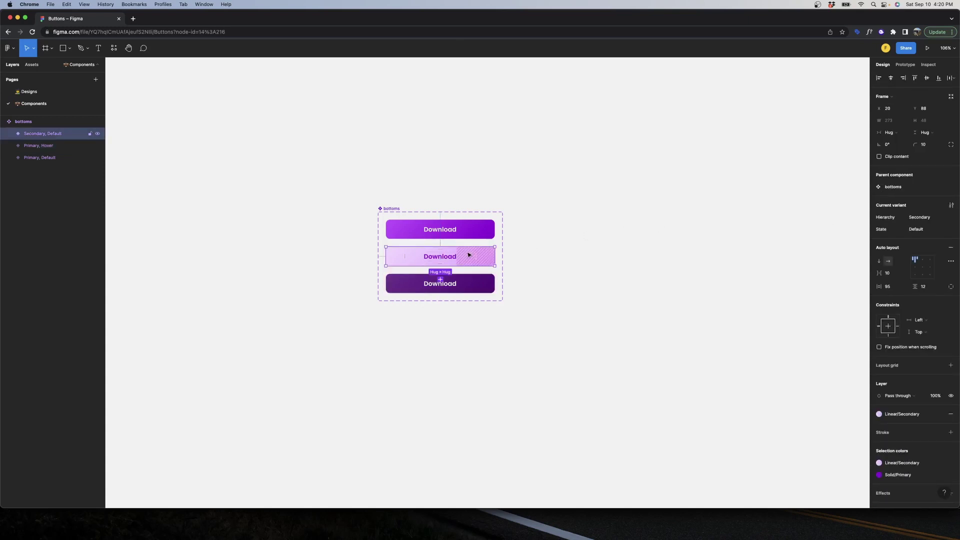
{"action": "key", "text": "super+d"}
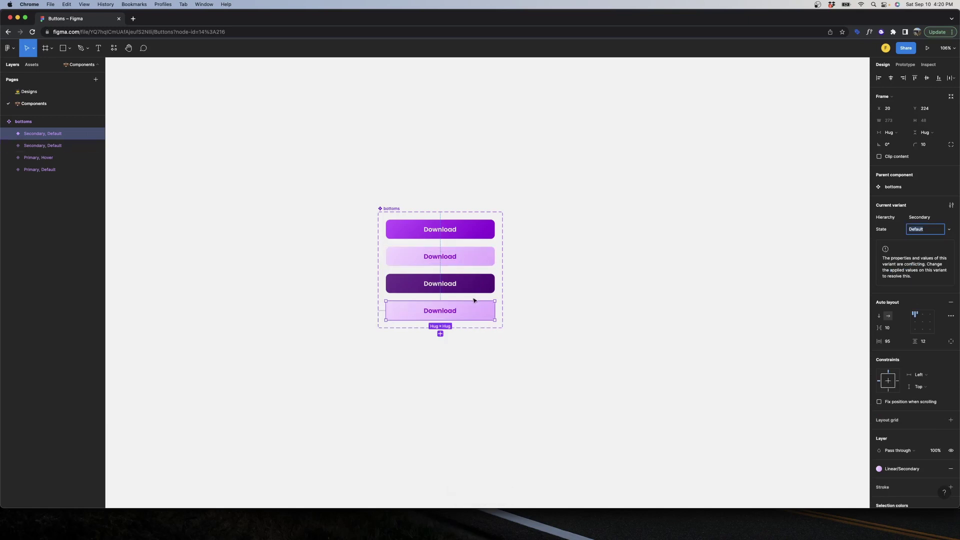
{"action": "left_click", "coordinate": [948, 230]}
{"action": "left_click", "coordinate": [925, 238]}
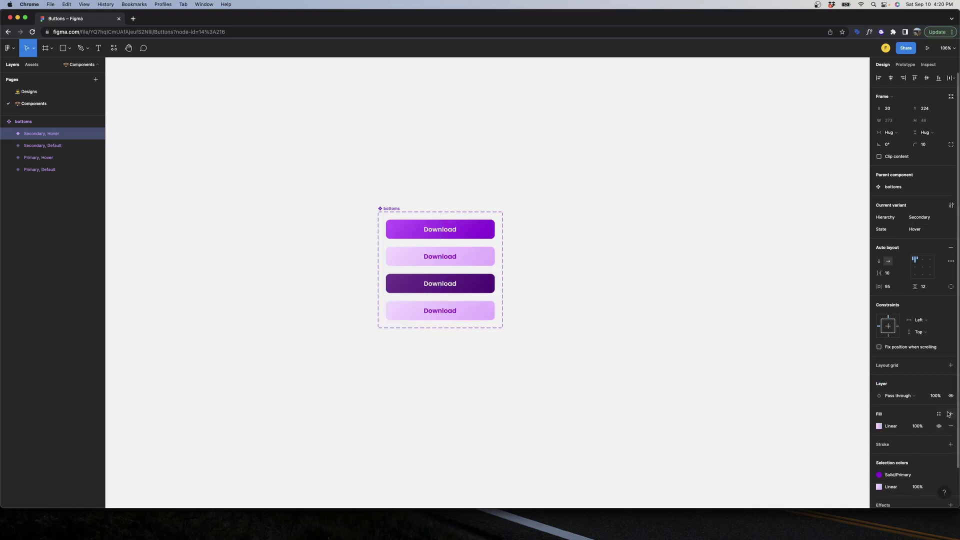
Overlay the Secondary Hover variant's gradient with a black 000000 fill at 40% opacity
{"action": "left_click", "coordinate": [950, 415]}
{"action": "left_click", "coordinate": [916, 426]}
{"action": "type", "text": "40"}
{"action": "key", "text": "Return"}
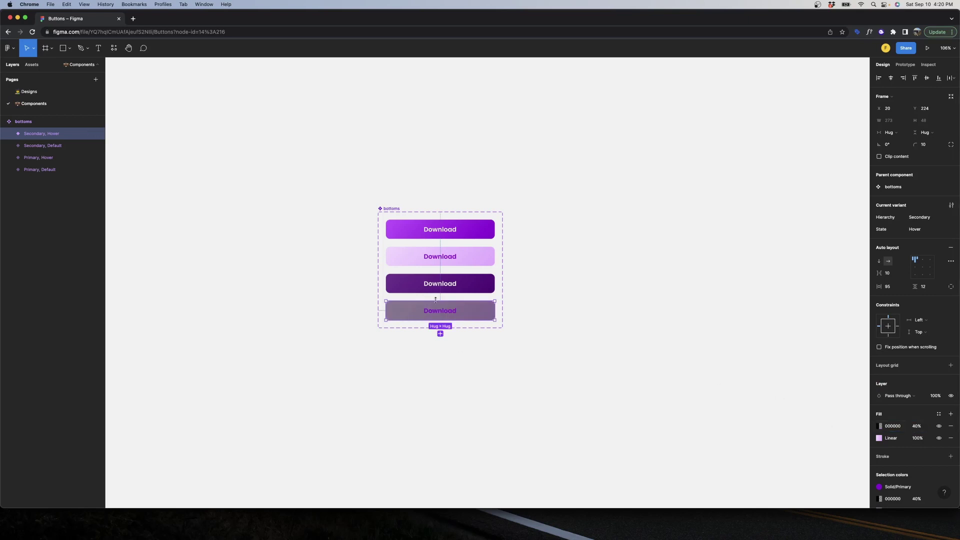
Detach the Solid/Primary style from the Secondary Hover variant's label and color the text white, FFFFFF
{"action": "scroll", "coordinate": [933, 420], "scroll_direction": "down", "scroll_amount": 2}
{"action": "scroll", "coordinate": [932, 418], "scroll_direction": "down", "scroll_amount": 1}
{"action": "left_click", "coordinate": [897, 462]}
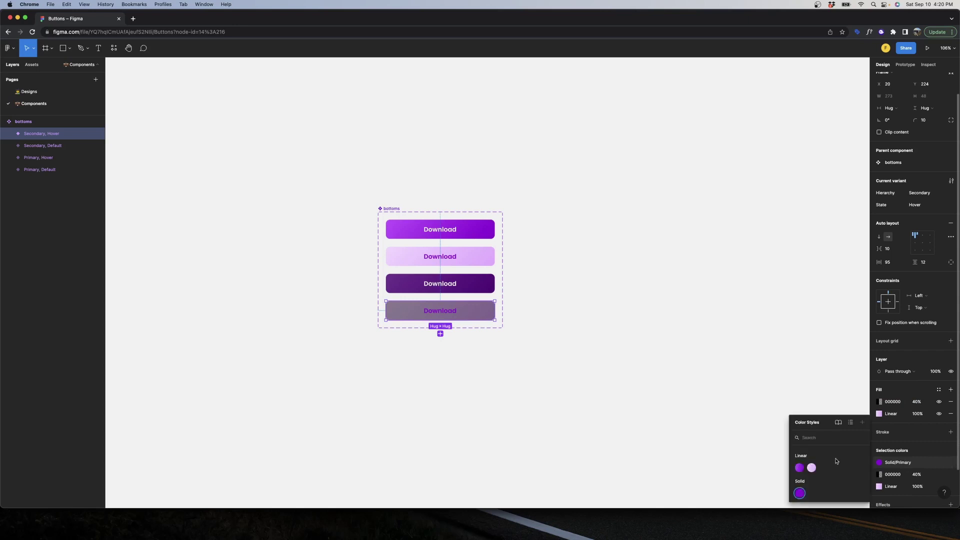
{"action": "left_click", "coordinate": [937, 462]}
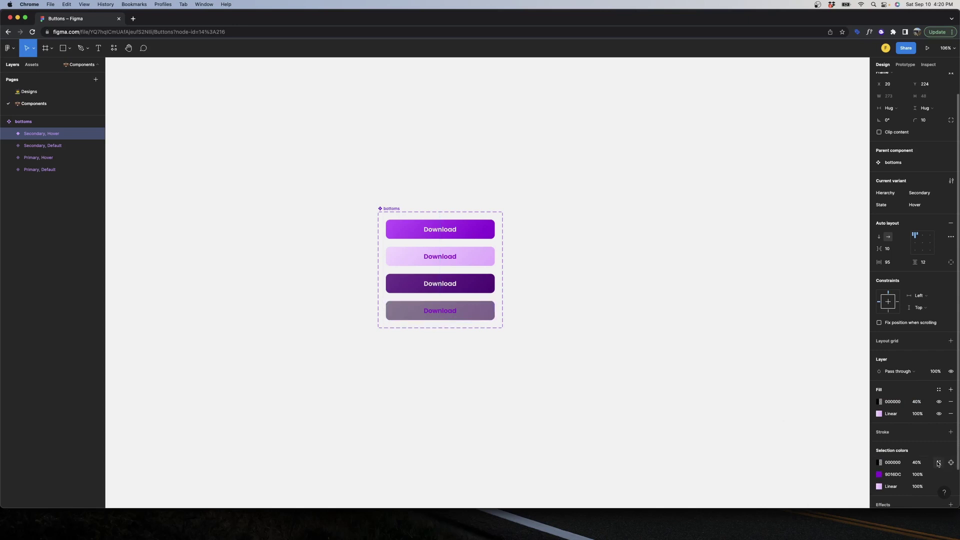
{"action": "left_click", "coordinate": [881, 474]}
{"action": "left_click_drag", "start_coordinate": [854, 345], "coordinate": [757, 315]}
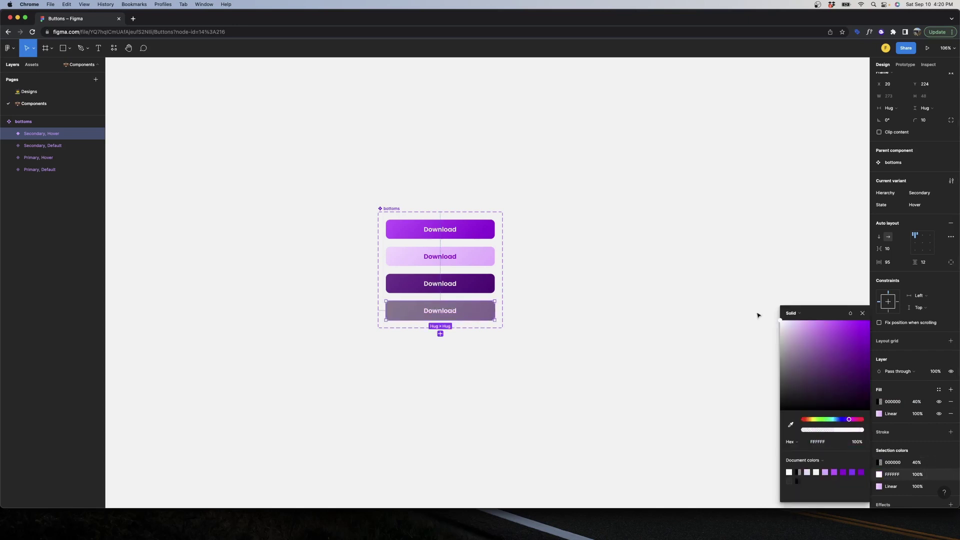
{"action": "left_click", "coordinate": [782, 280]}
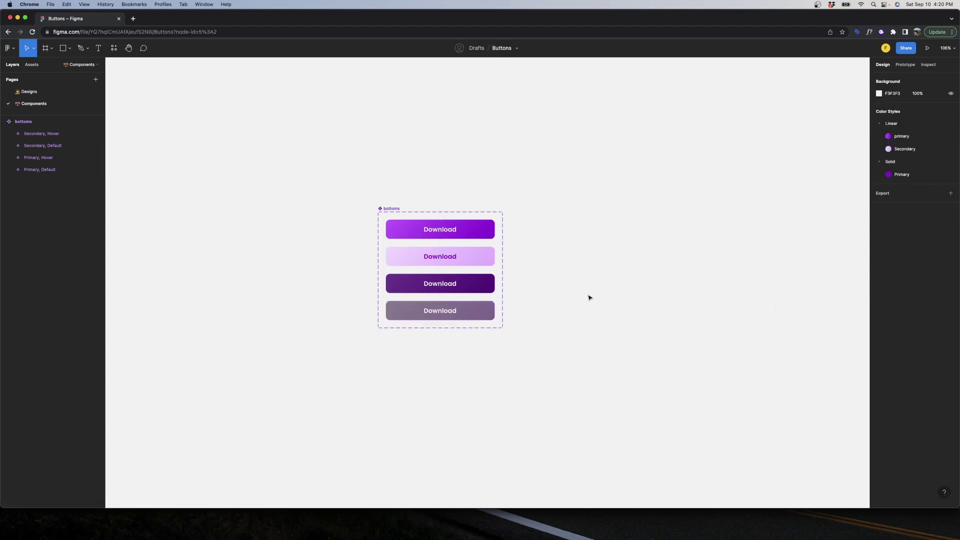
On the Designs page, set the Home button instance to Secondary with the Hover state and return its hierarchy to Primary
{"action": "left_click", "coordinate": [35, 92]}
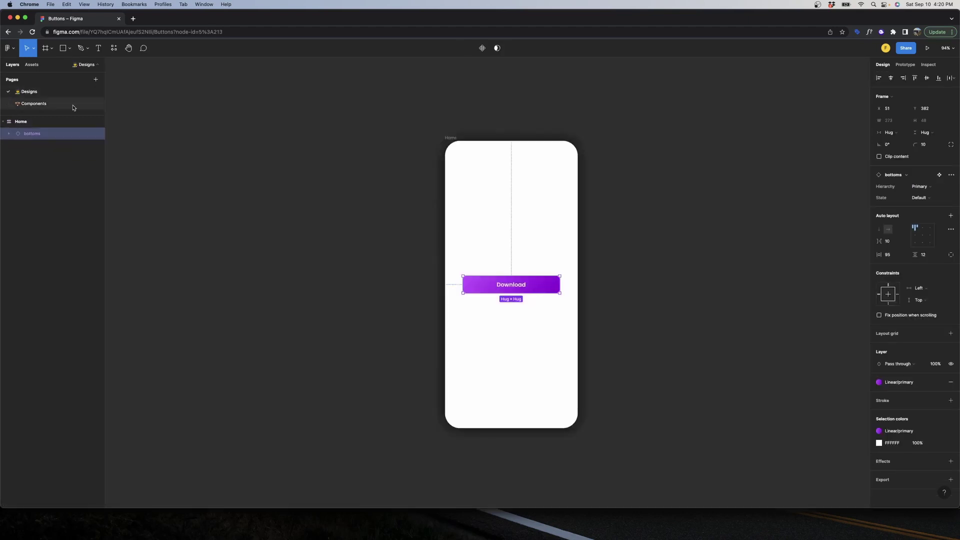
{"action": "left_click", "coordinate": [919, 186]}
{"action": "left_click", "coordinate": [921, 195]}
{"action": "left_click", "coordinate": [921, 196]}
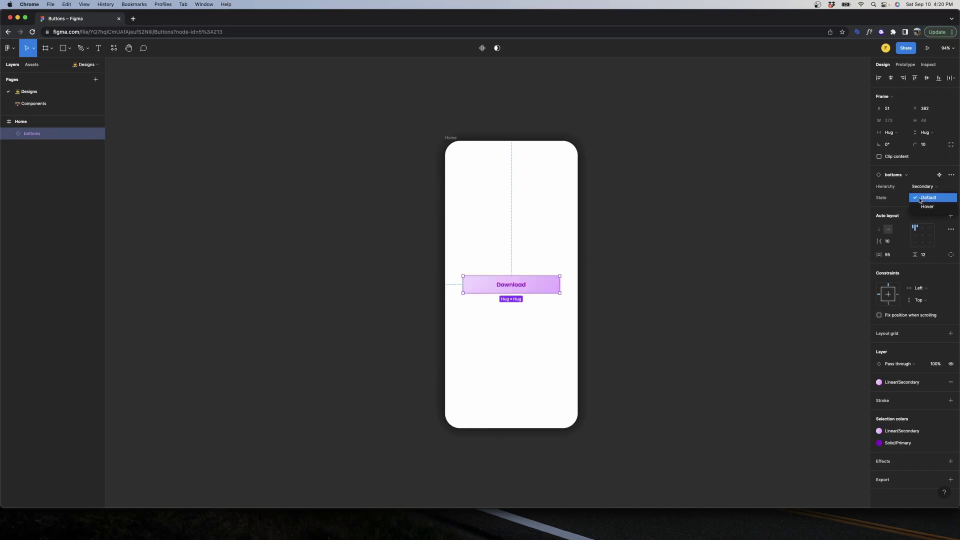
{"action": "left_click", "coordinate": [925, 207]}
{"action": "left_click", "coordinate": [926, 190]}
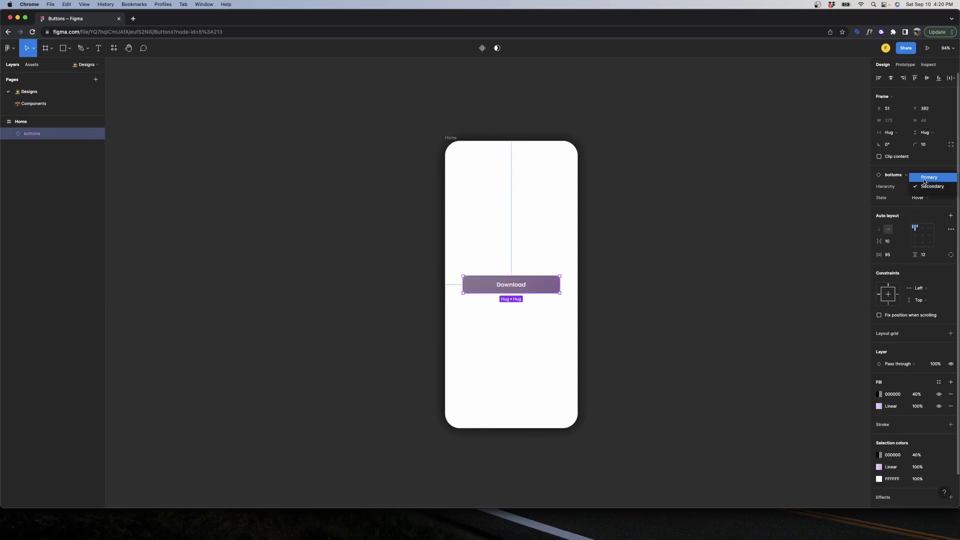
{"action": "left_click", "coordinate": [926, 178]}
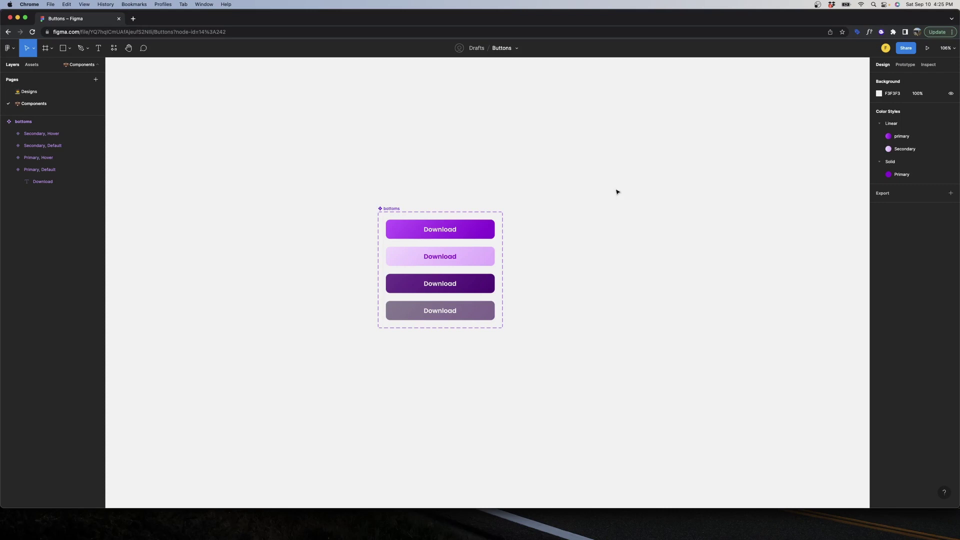
Search the Iconify plugin for share and import the akar-icons:share-box icon onto the canvas beside the button variants
{"action": "key", "text": "super+slash"}
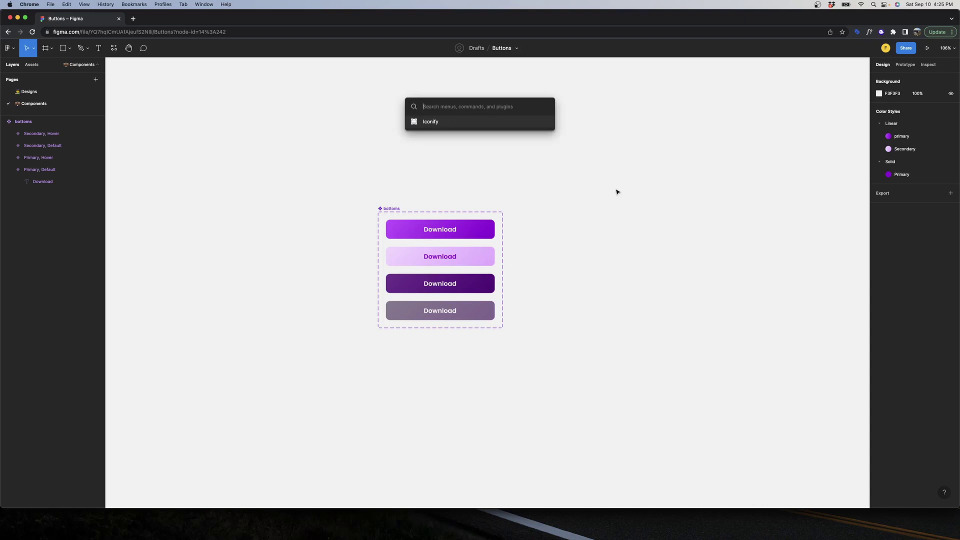
{"action": "key", "text": "Return"}
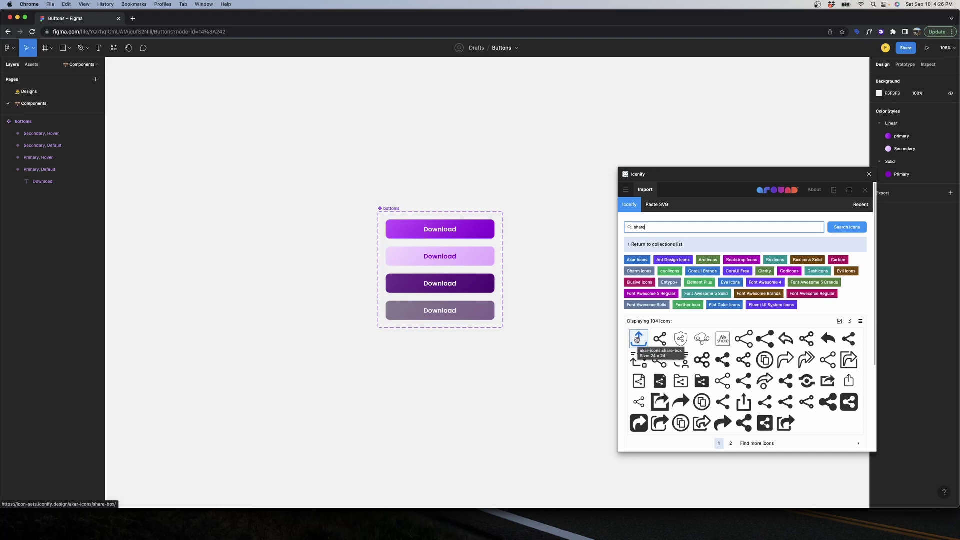
{"action": "left_click_drag", "start_coordinate": [638, 340], "coordinate": [568, 226]}
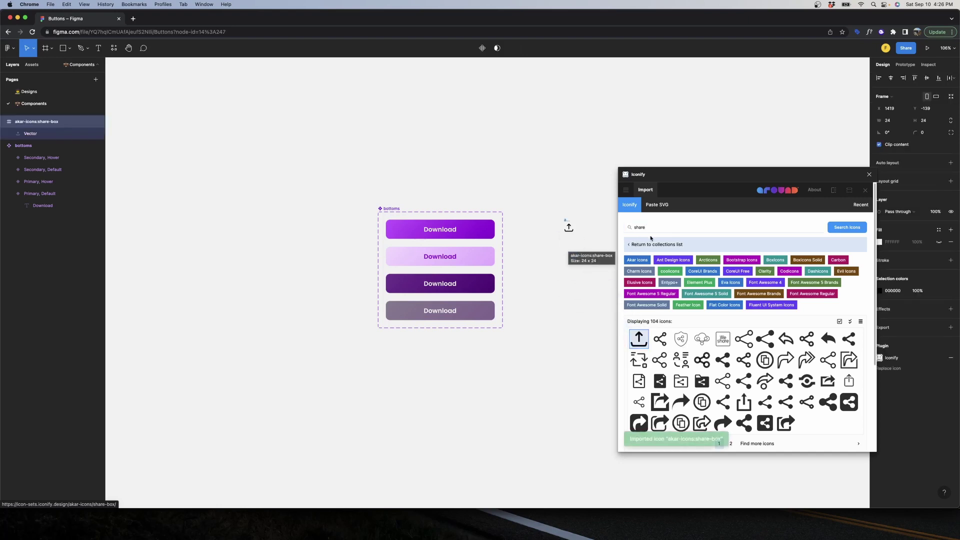
Find and import the akar-icons:download icon beneath the share icon, then search Iconify for send to add the bi:send icon
{"action": "double_click", "coordinate": [628, 225]}
{"action": "type", "text": "download"}
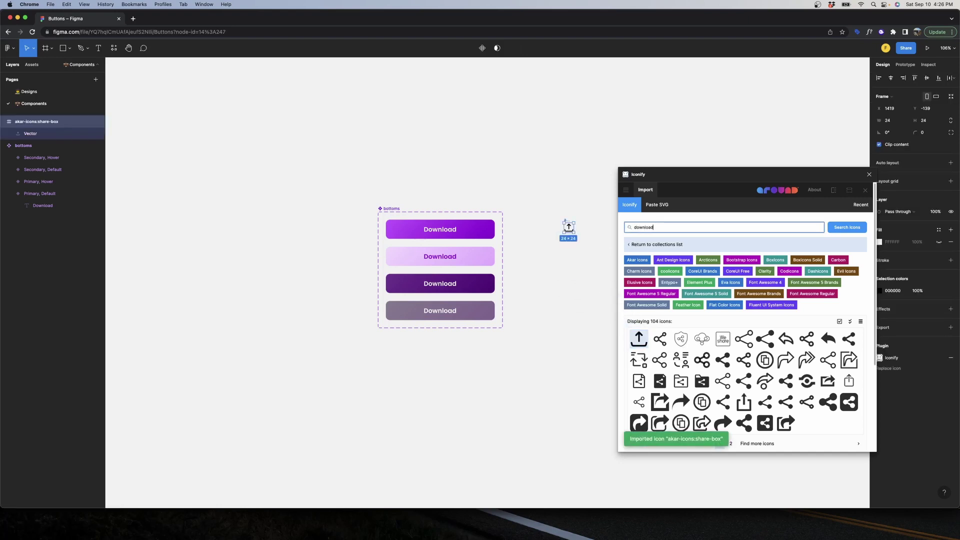
{"action": "key", "text": "Return"}
{"action": "left_click_drag", "start_coordinate": [660, 339], "coordinate": [574, 253]}
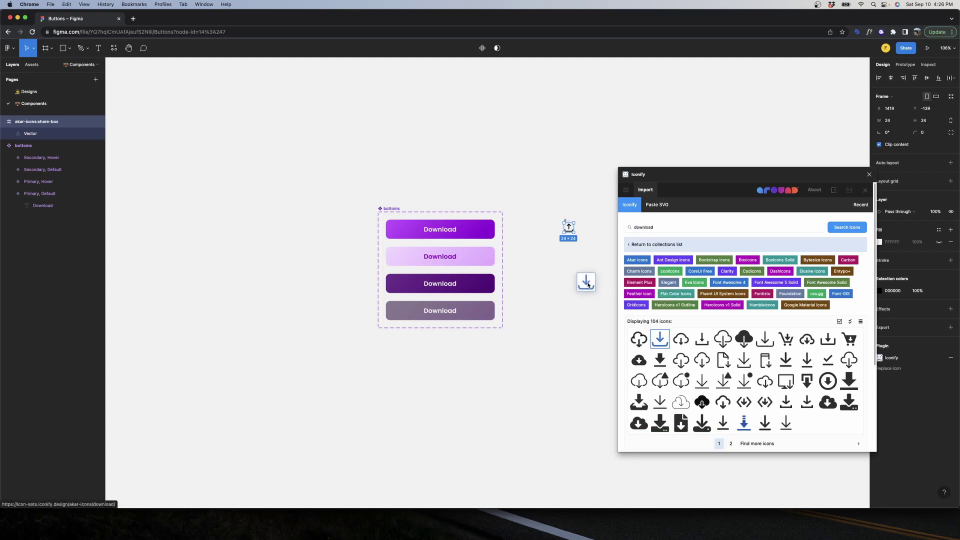
{"action": "double_click", "coordinate": [663, 227]}
{"action": "type", "text": "send"}
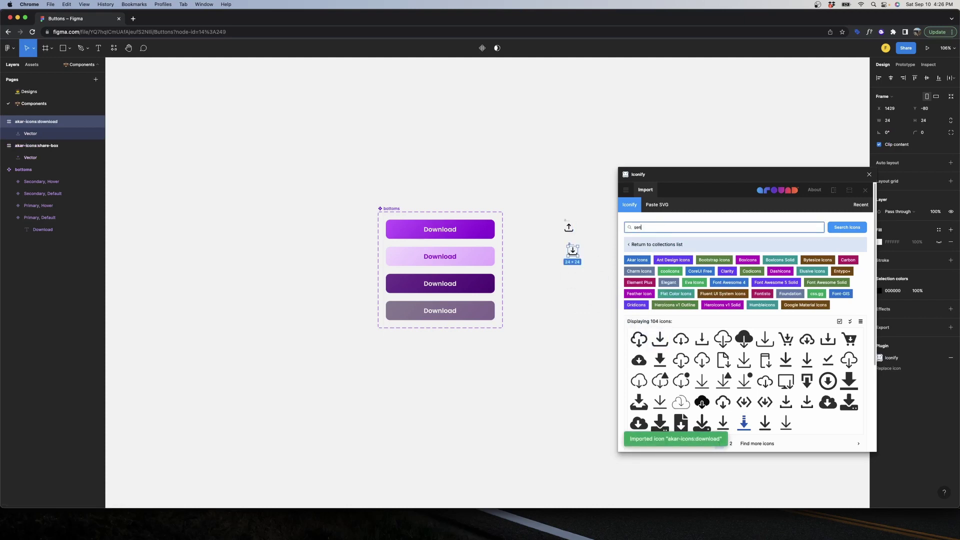
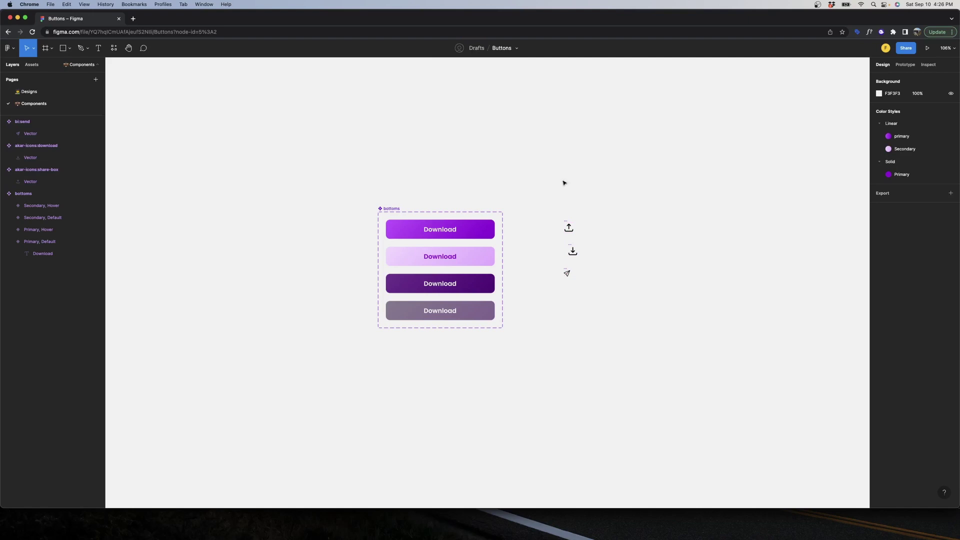
Rename the bi:send icon component to send
{"action": "double_click", "coordinate": [48, 122]}
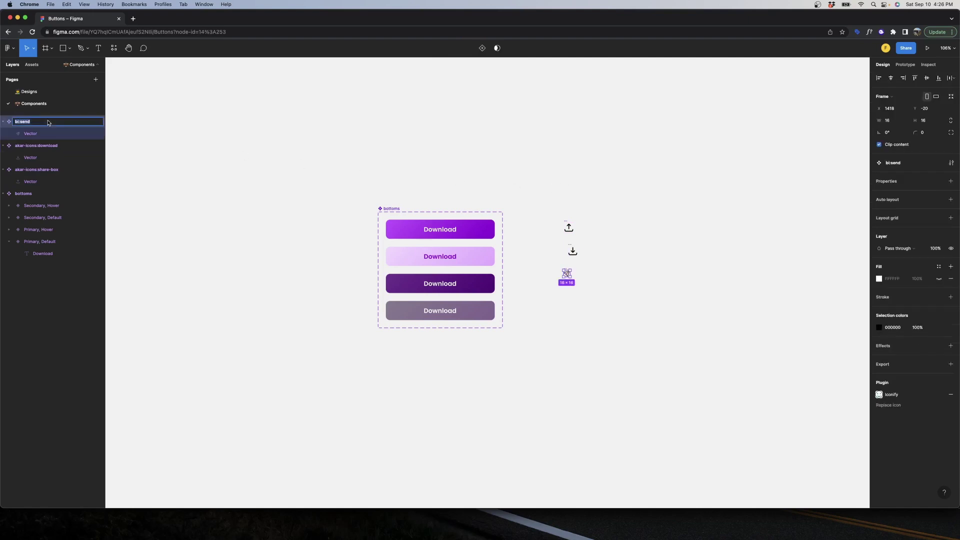
{"action": "left_click", "coordinate": [20, 124]}
{"action": "key", "text": "BackSpace"}
{"action": "key", "text": "BackSpace"}
{"action": "key", "text": "Tab"}
Rename the akar-icons:download and akar-icons:share-box components to download and share
{"action": "left_click", "coordinate": [37, 146]}
{"action": "key", "text": "BackSpace"}
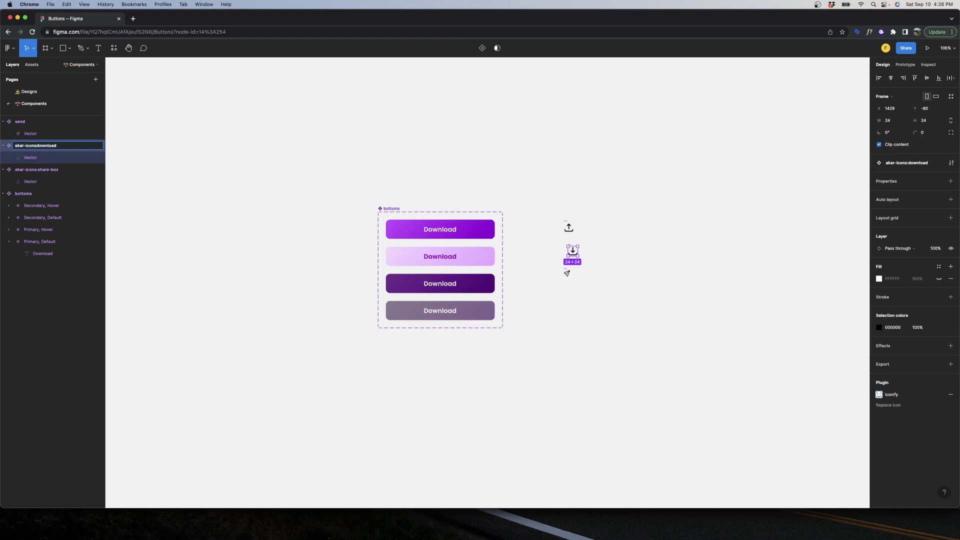
{"action": "key", "text": "BackSpace"}
{"action": "key", "text": "BackSpace"}
{"action": "key", "text": "BackSpace"}
{"action": "key", "text": "BackSpace"}
{"action": "key", "text": "BackSpace"}
{"action": "key", "text": "BackSpace"}
{"action": "key", "text": "BackSpace"}
{"action": "key", "text": "BackSpace"}
{"action": "key", "text": "BackSpace"}
{"action": "key", "text": "BackSpace"}
{"action": "key", "text": "Tab"}
{"action": "type", "text": "share"}
{"action": "key", "text": "Return"}
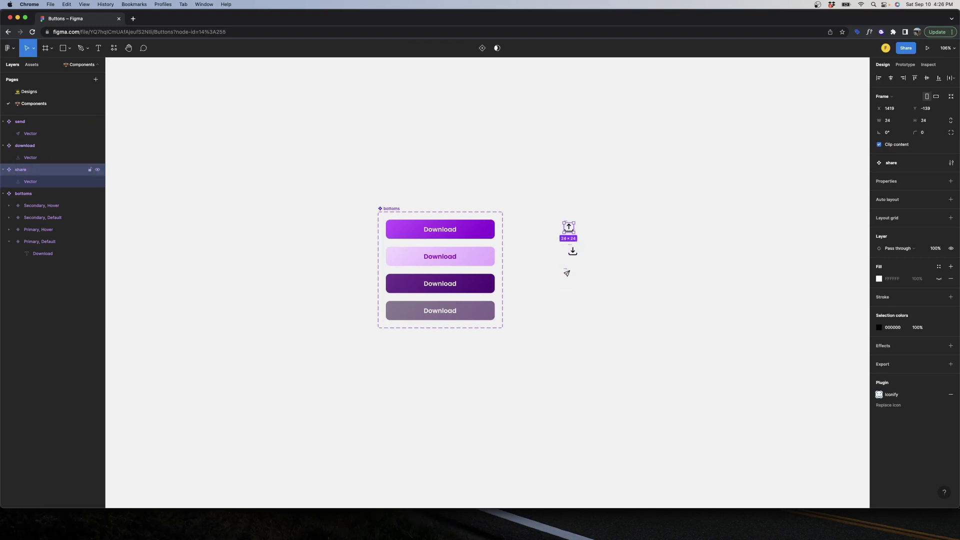
Align the share, download and send icon components on their horizontal centers
{"action": "left_click_drag", "start_coordinate": [531, 170], "coordinate": [611, 302]}
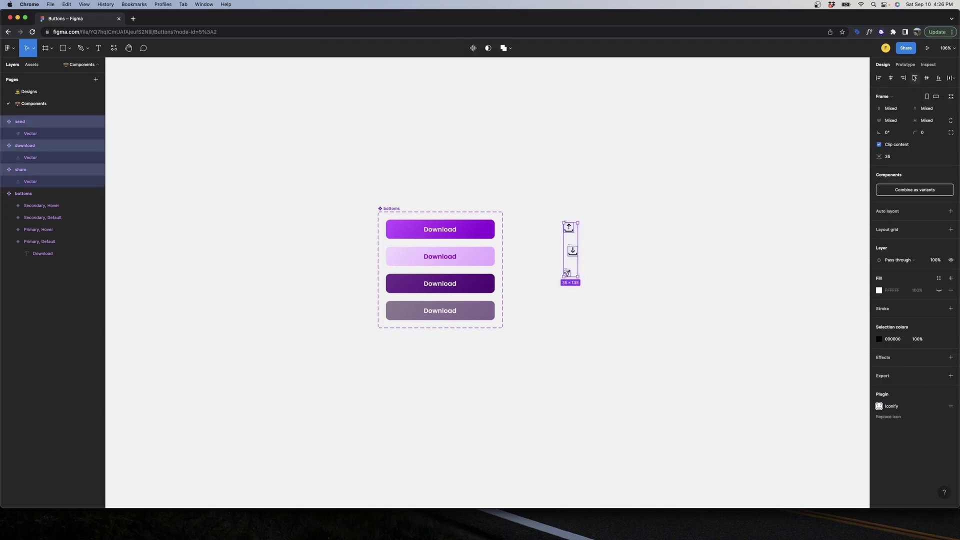
{"action": "left_click", "coordinate": [890, 79]}
{"action": "left_click", "coordinate": [558, 158]}
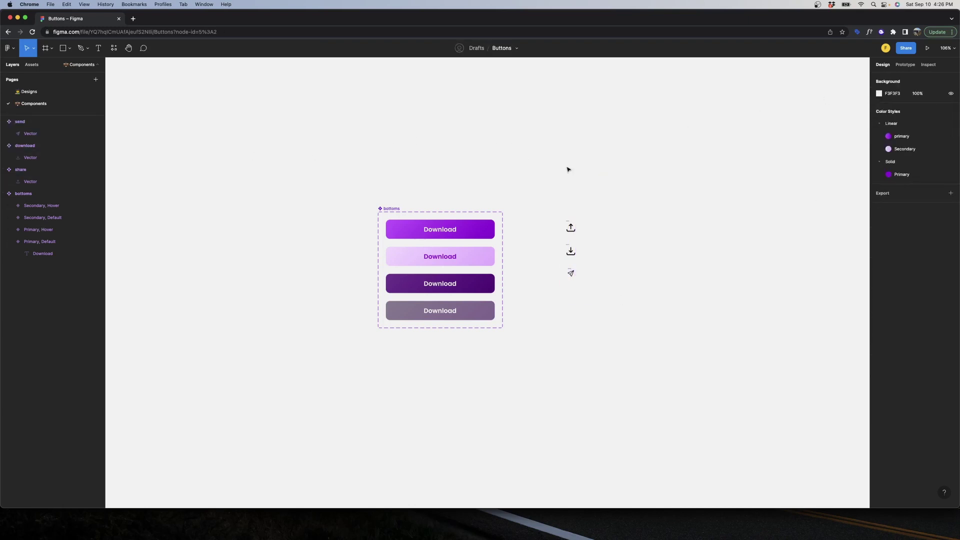
{"action": "left_click", "coordinate": [570, 221]}
{"action": "left_click", "coordinate": [522, 182]}
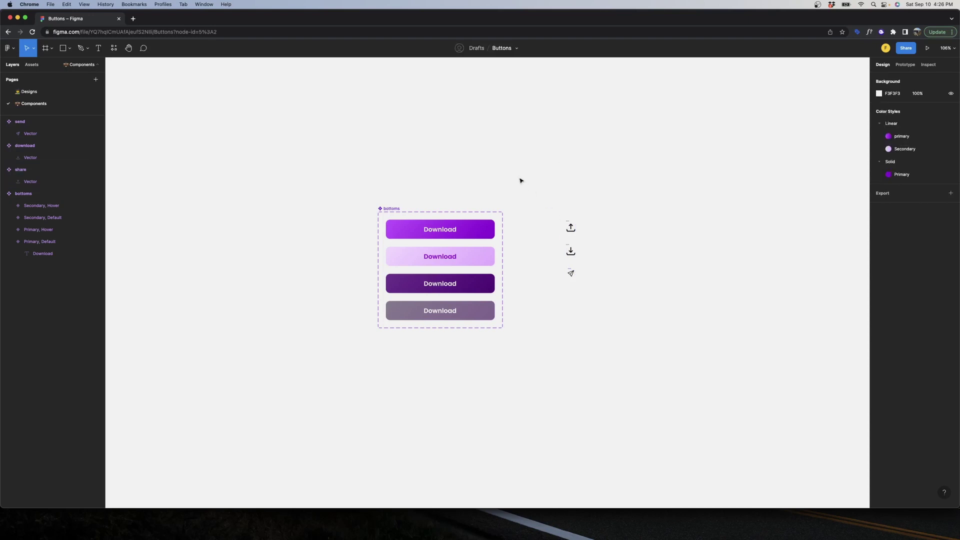
Add auto layout to the bottoms component set
{"action": "left_click", "coordinate": [416, 209]}
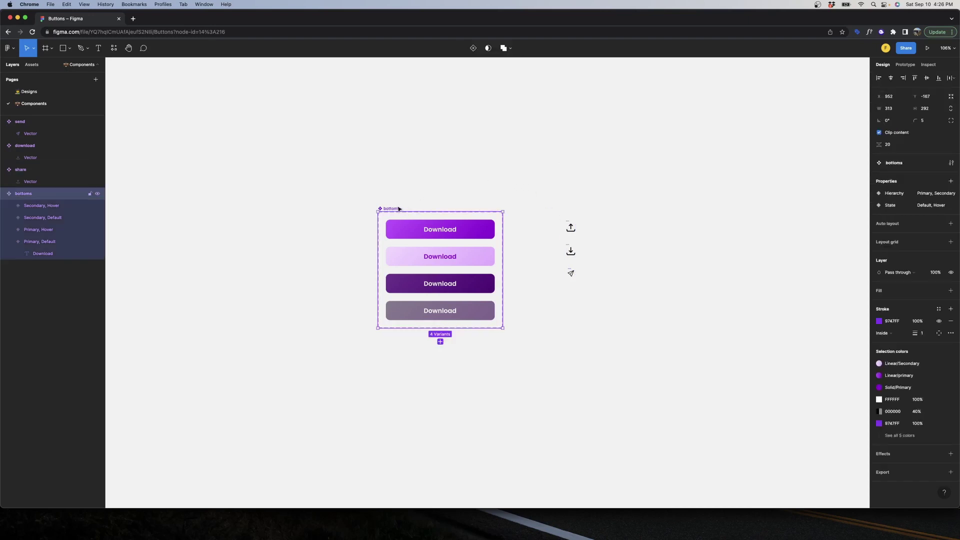
{"action": "left_click", "coordinate": [950, 226]}
{"action": "left_click", "coordinate": [825, 200]}
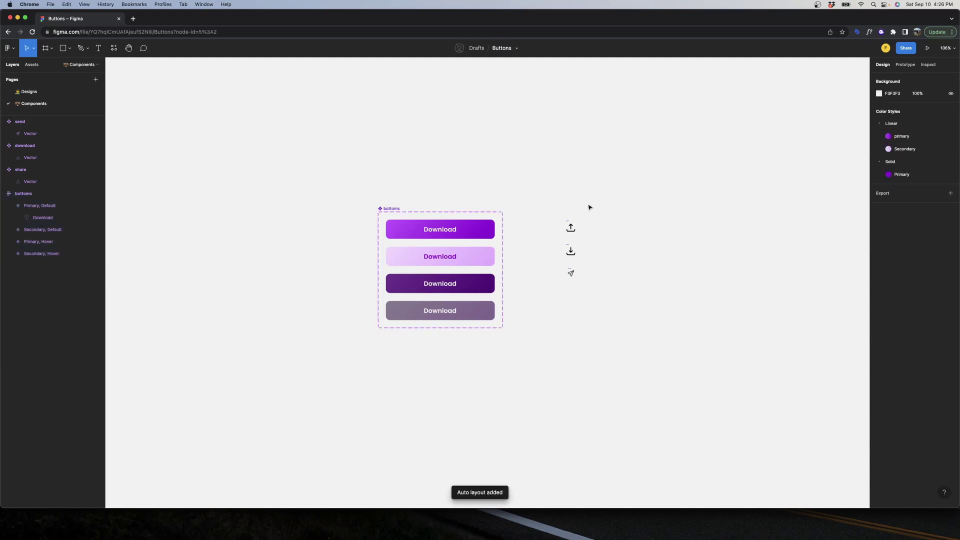
Paste a copy of the share icon component into each of the four button variants
{"action": "left_click", "coordinate": [567, 221]}
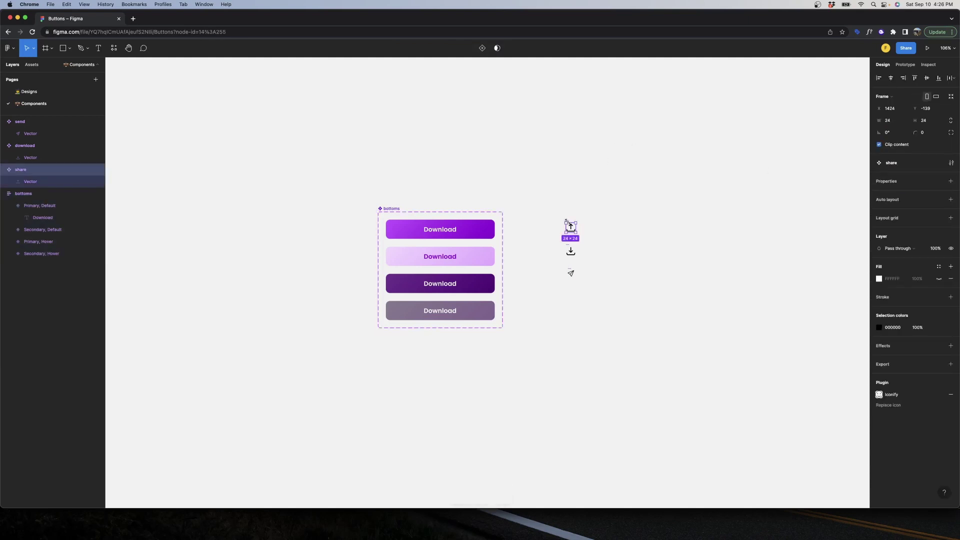
{"action": "left_click", "coordinate": [573, 207]}
{"action": "left_click", "coordinate": [571, 226]}
{"action": "key", "text": "super+c"}
{"action": "left_click", "coordinate": [413, 223]}
{"action": "key", "text": "super+v"}
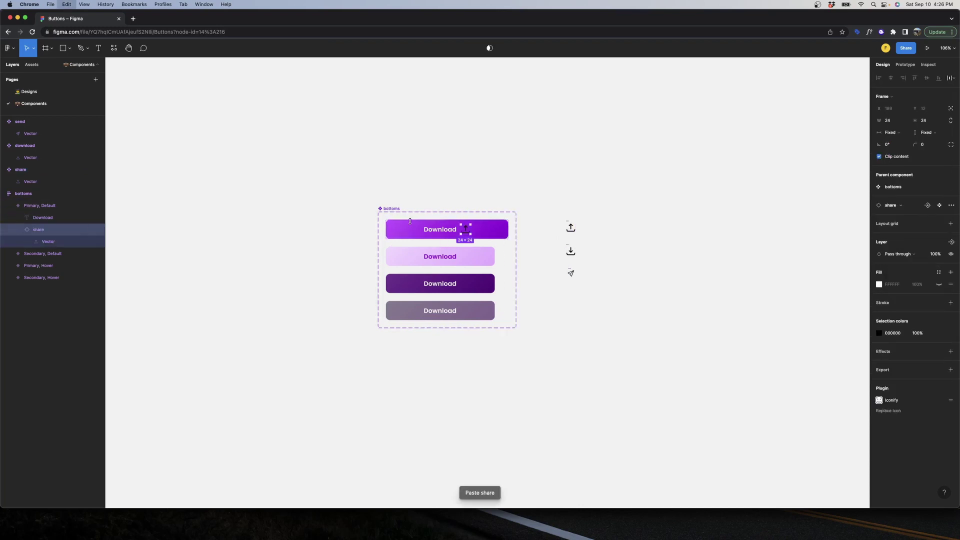
{"action": "left_click", "coordinate": [440, 250]}
{"action": "key", "text": "super+v"}
{"action": "left_click", "coordinate": [473, 283]}
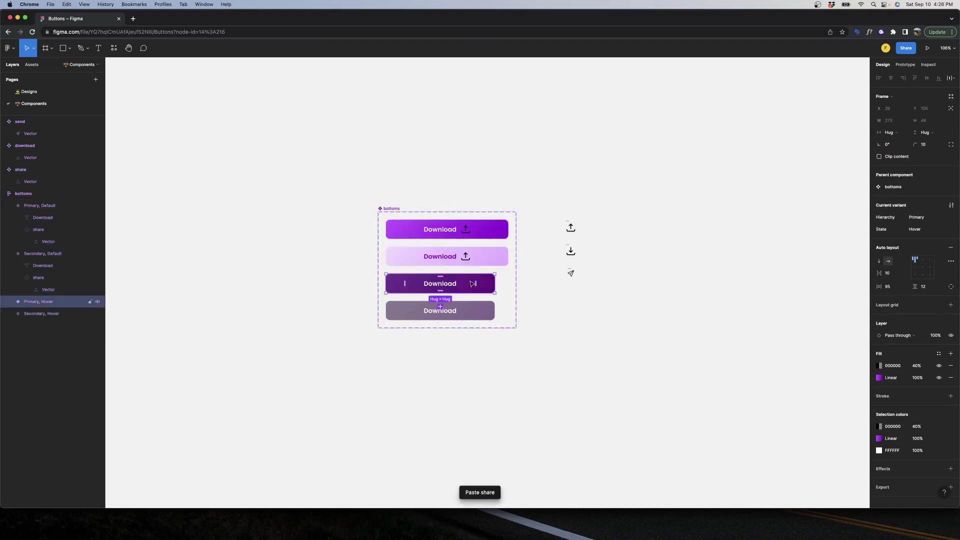
{"action": "key", "text": "super+v"}
{"action": "left_click", "coordinate": [474, 310]}
{"action": "key", "text": "super+v"}
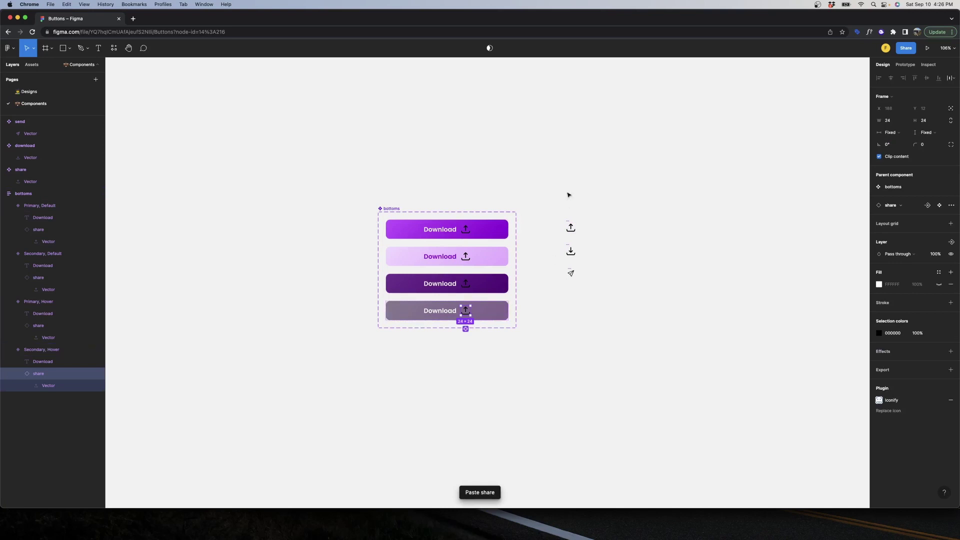
{"action": "left_click", "coordinate": [568, 195]}
Color the share icon in all four button variants white, FFFFFF
{"action": "left_click", "coordinate": [450, 230]}
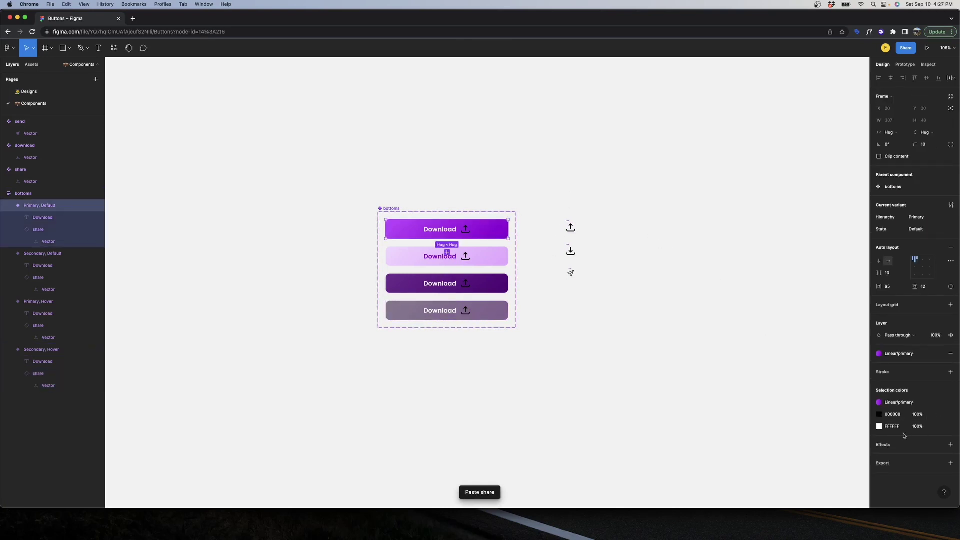
{"action": "left_click", "coordinate": [881, 415]}
{"action": "left_click", "coordinate": [450, 256]}
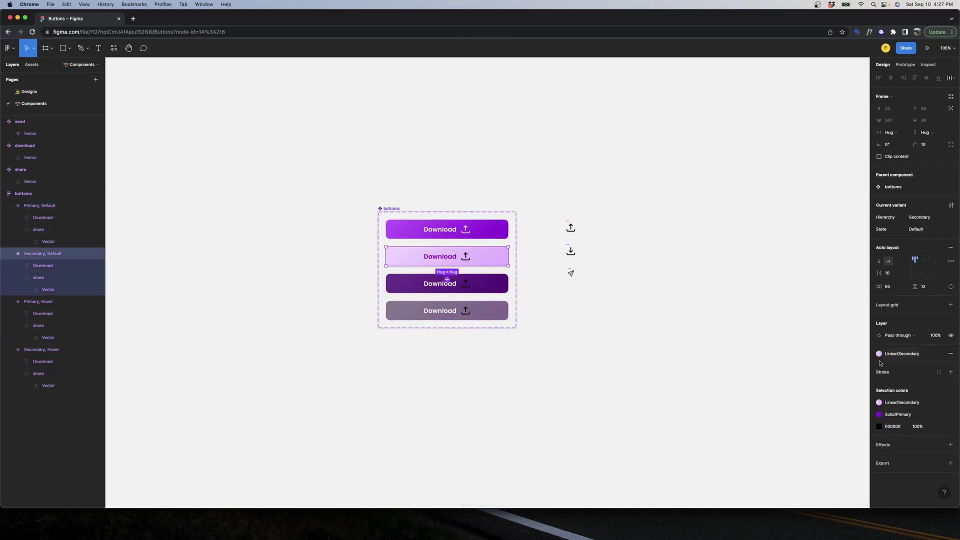
{"action": "left_click", "coordinate": [879, 426]}
{"action": "key", "text": "Tab"}
{"action": "key", "text": "Tab"}
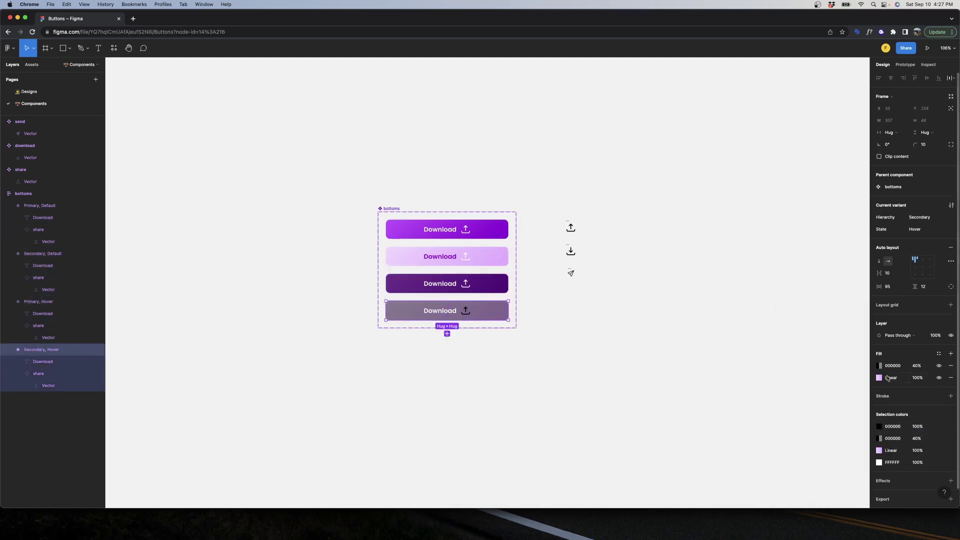
{"action": "left_click", "coordinate": [881, 426]}
{"action": "left_click", "coordinate": [722, 242]}
Apply the Solid/Primary color style to the share icon in the Secondary Default variant
{"action": "left_click", "coordinate": [450, 256]}
{"action": "left_click", "coordinate": [898, 424]}
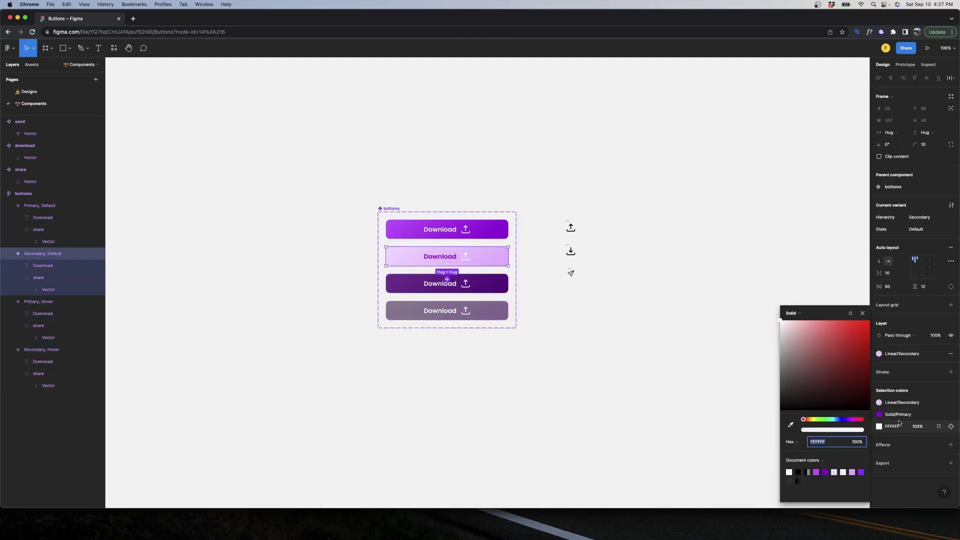
{"action": "left_click", "coordinate": [628, 278]}
Move the share icon in front of the Download label in all four button variants
{"action": "left_click", "coordinate": [465, 229], "text": "super"}
{"action": "key", "text": "Left"}
{"action": "left_click", "coordinate": [465, 256], "text": "super"}
{"action": "key", "text": "Left"}
{"action": "left_click", "coordinate": [465, 283], "text": "super"}
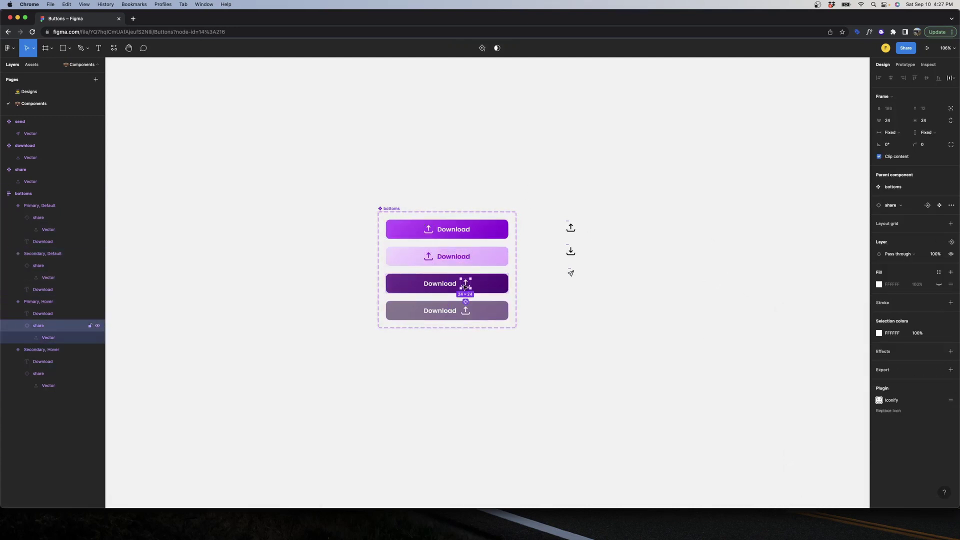
{"action": "key", "text": "Left"}
{"action": "left_click", "coordinate": [465, 311], "text": "super"}
{"action": "key", "text": "Left"}
{"action": "left_click", "coordinate": [580, 150]}
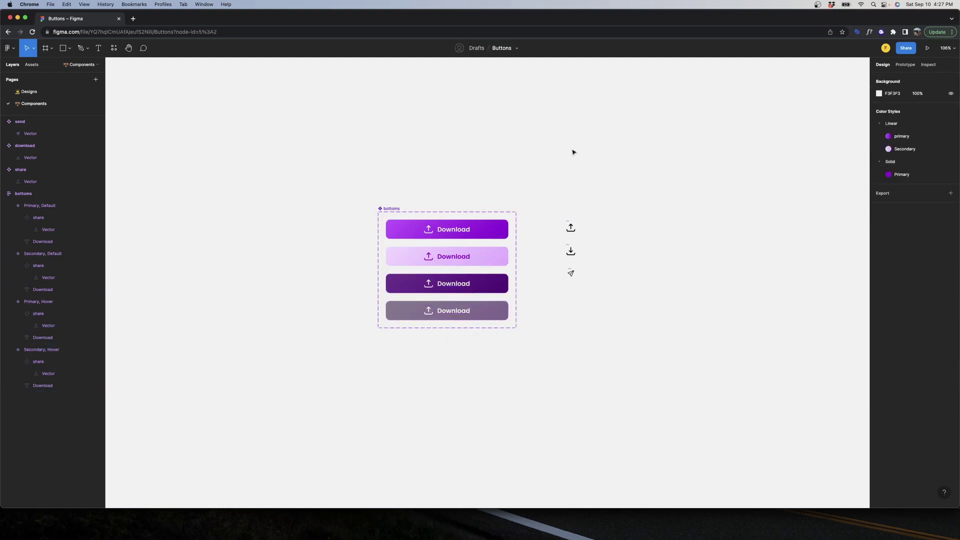
{"action": "double_click", "coordinate": [428, 230]}
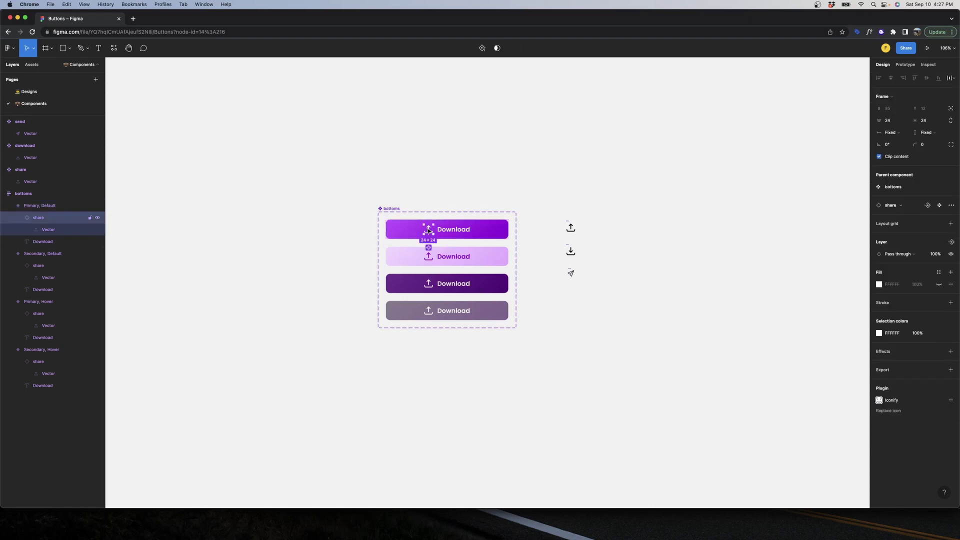
{"action": "left_click", "coordinate": [439, 201]}
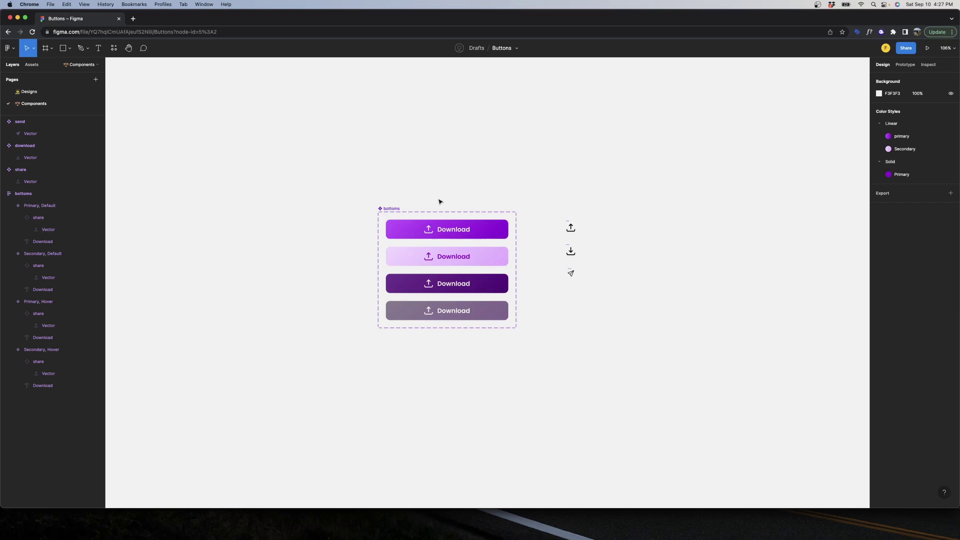
{"action": "left_click", "coordinate": [393, 209]}
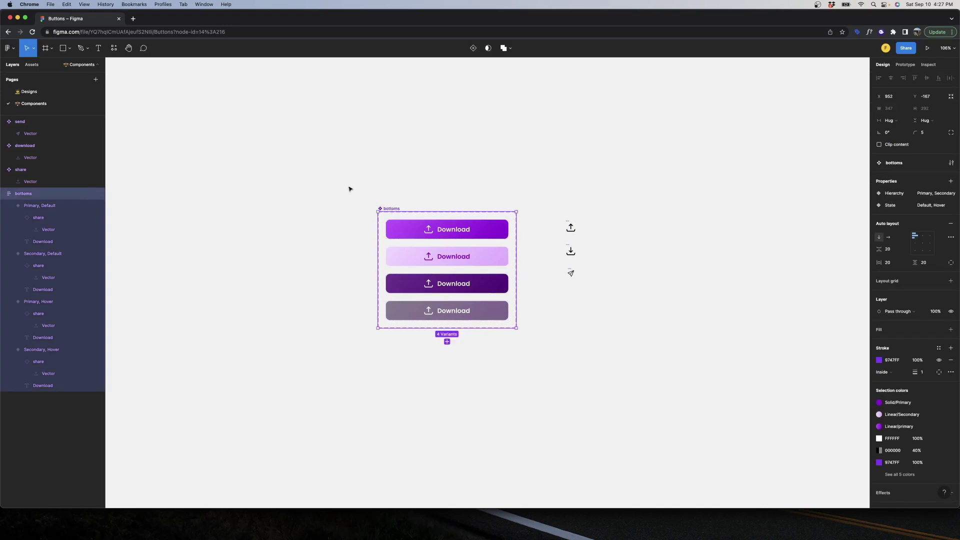
{"action": "left_click", "coordinate": [950, 181]}
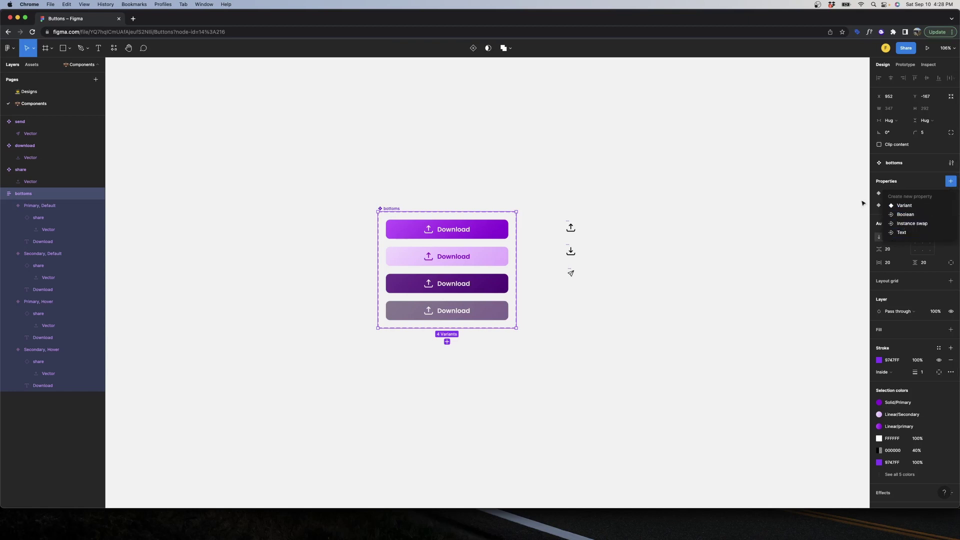
{"action": "left_click", "coordinate": [772, 188]}
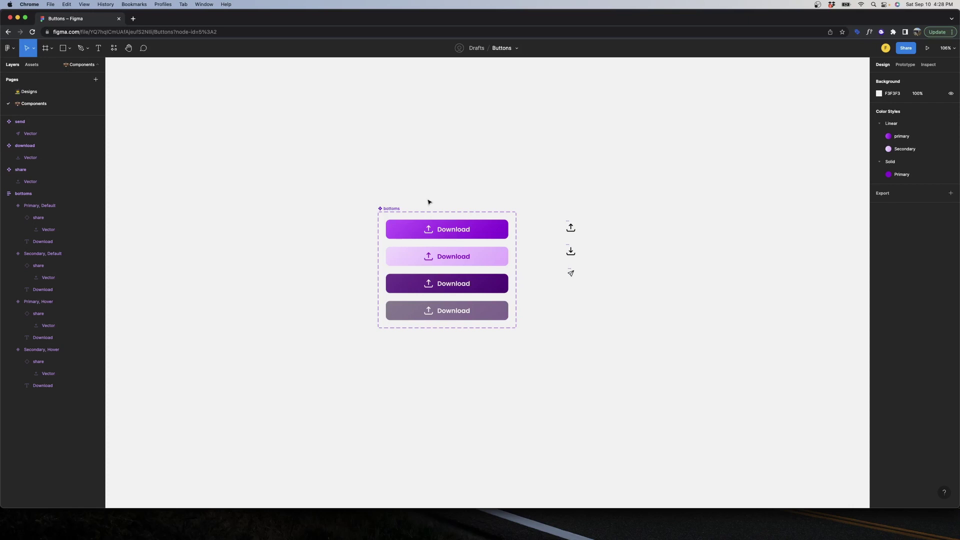
Create a visibility property named With Icon, with value True, for the matching share icons in all four button variants
{"action": "double_click", "coordinate": [429, 229]}
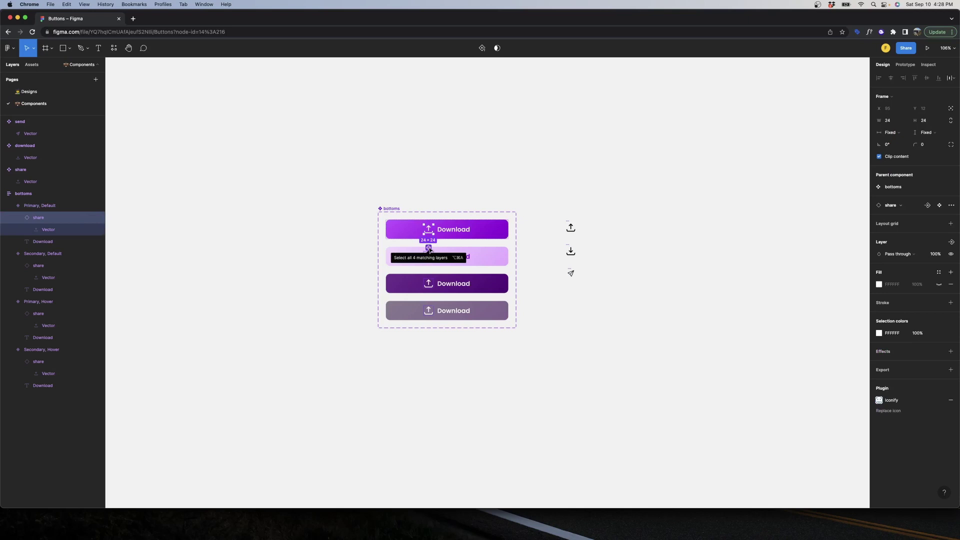
{"action": "left_click", "coordinate": [429, 248]}
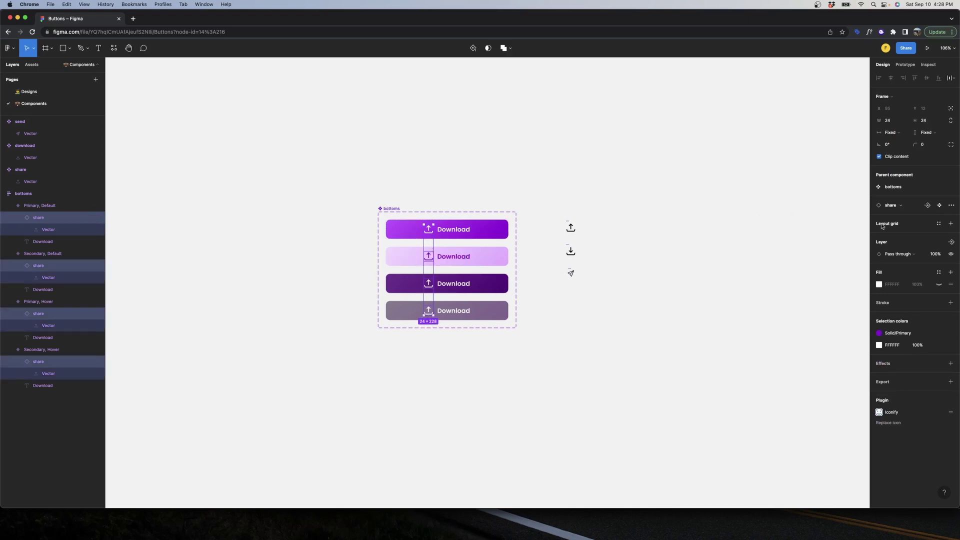
{"action": "left_click", "coordinate": [952, 245]}
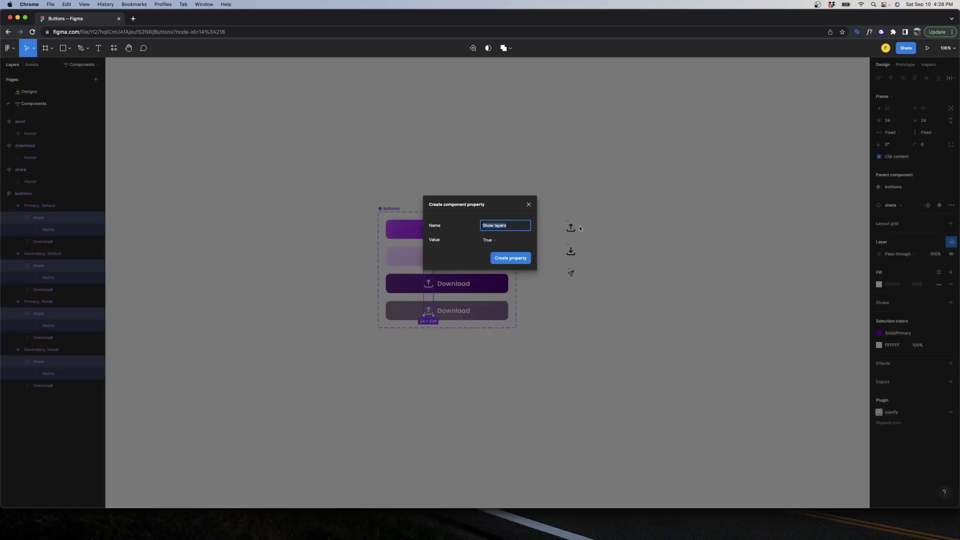
{"action": "type", "text": "With Icon"}
{"action": "left_click", "coordinate": [489, 240]}
{"action": "left_click", "coordinate": [467, 251]}
{"action": "left_click", "coordinate": [506, 261]}
{"action": "left_click", "coordinate": [555, 184]}
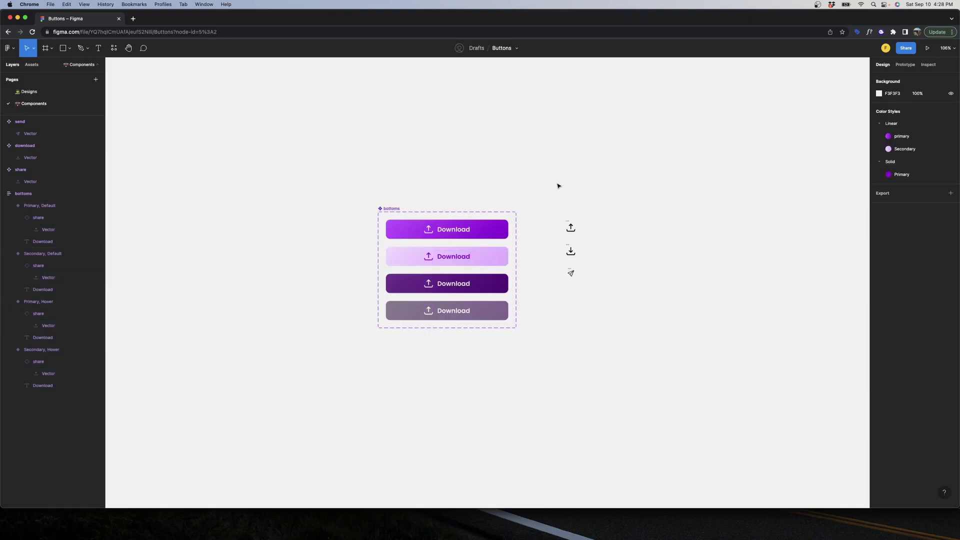
On the Designs page, toggle With Icon off and on for the button instance in the Home frame
{"action": "left_click", "coordinate": [29, 91]}
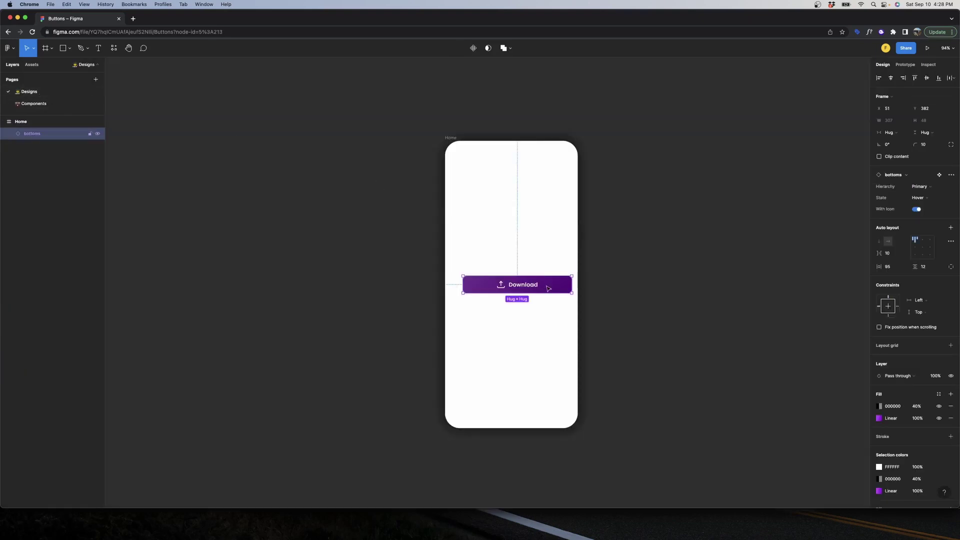
{"action": "left_click", "coordinate": [917, 210]}
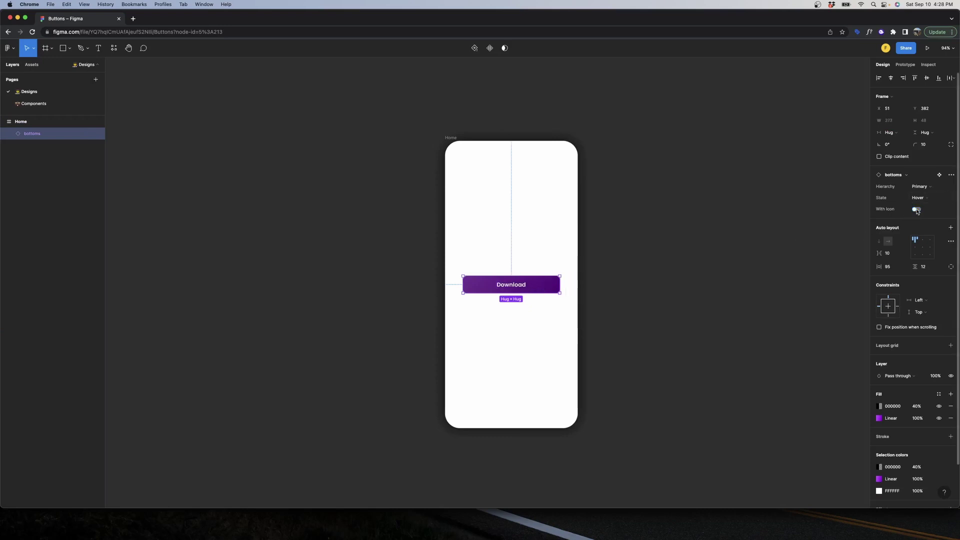
{"action": "left_click", "coordinate": [916, 209]}
{"action": "left_click", "coordinate": [917, 209]}
{"action": "left_click", "coordinate": [916, 210]}
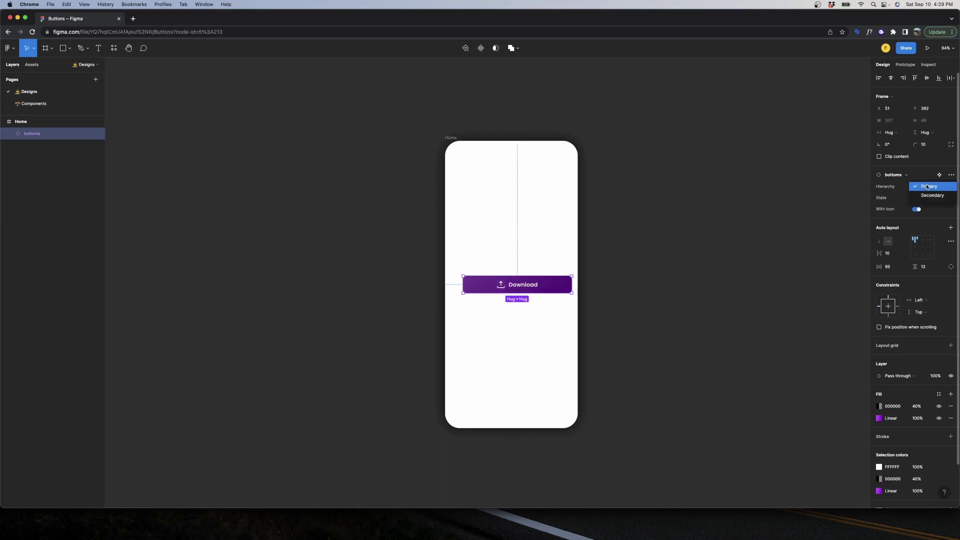
Set the Home button instance's State to Default and its Hierarchy to Secondary
{"action": "left_click", "coordinate": [927, 201]}
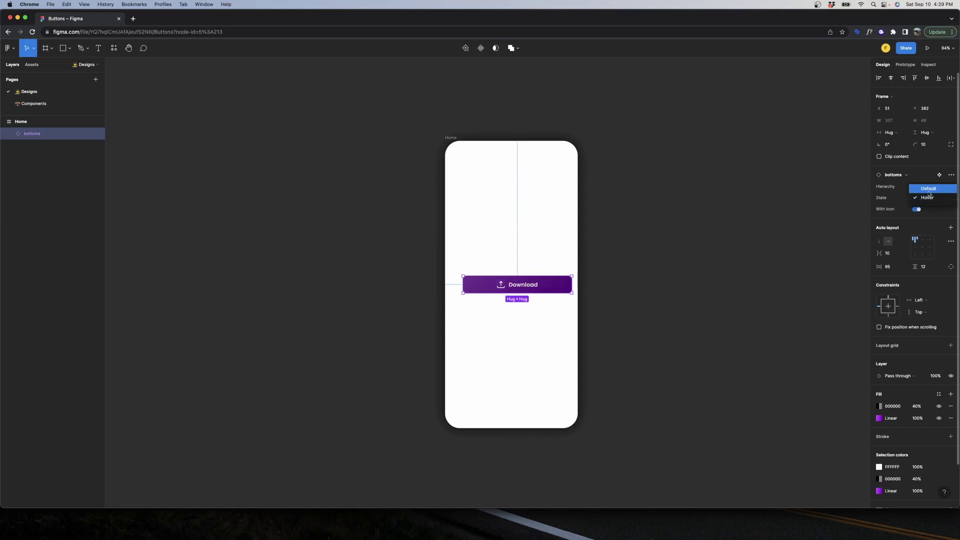
{"action": "left_click", "coordinate": [925, 190]}
{"action": "left_click", "coordinate": [925, 186]}
{"action": "left_click", "coordinate": [926, 195]}
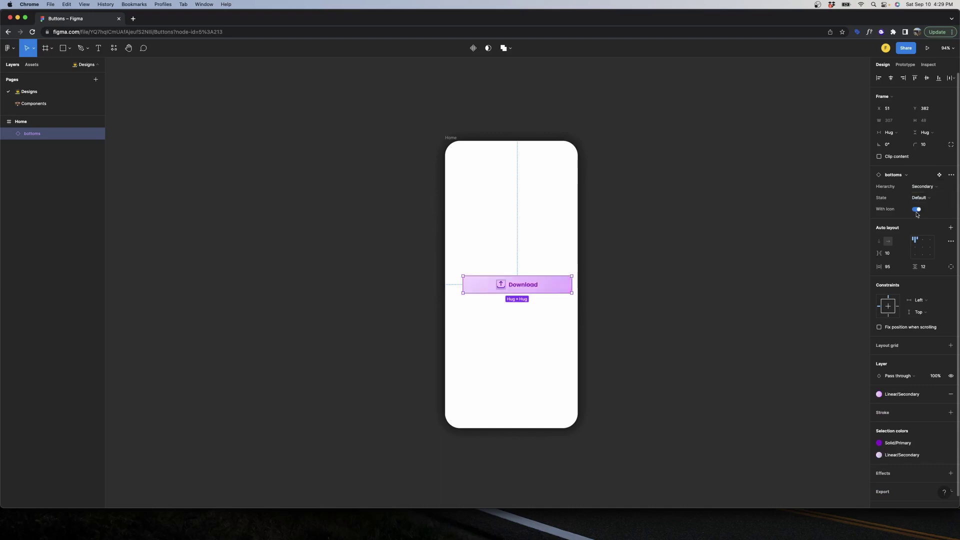
Try the With Icon toggle repeatedly on the Secondary Default button instance, ending with it switched on
{"action": "left_click", "coordinate": [916, 210]}
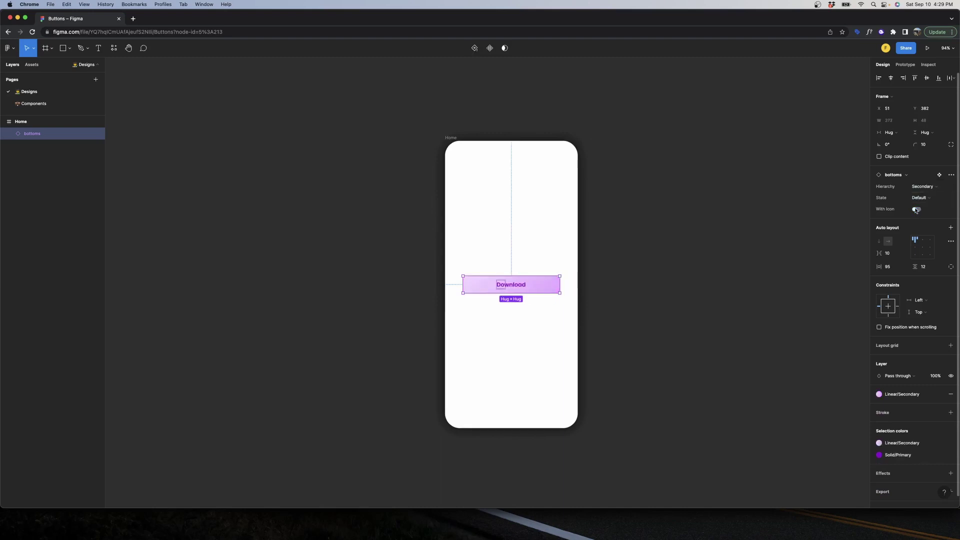
{"action": "left_click", "coordinate": [918, 210]}
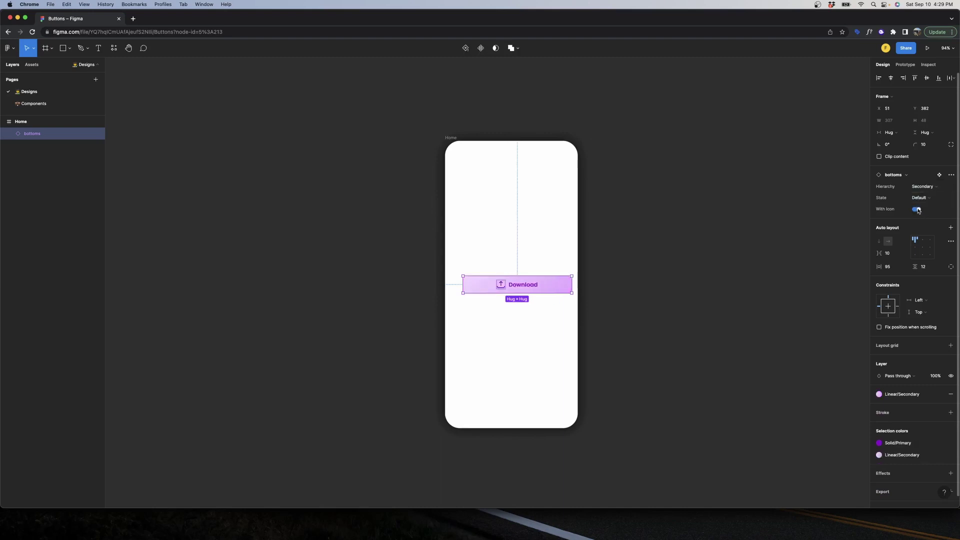
{"action": "left_click", "coordinate": [917, 210]}
{"action": "left_click", "coordinate": [917, 210]}
{"action": "left_click", "coordinate": [917, 210]}
{"action": "left_click", "coordinate": [917, 210]}
On the Components page, create a text property named Text with the value Sample for the button component set
{"action": "left_click", "coordinate": [33, 103]}
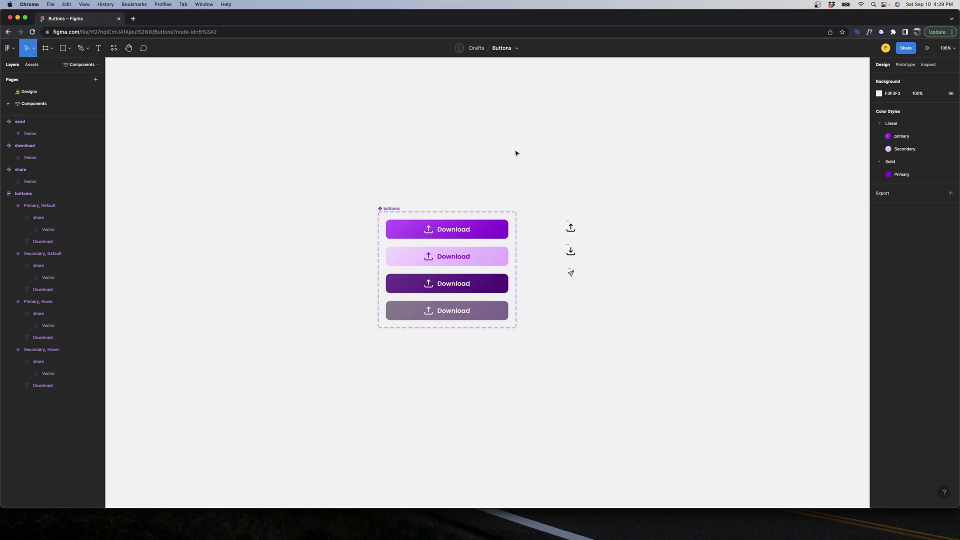
{"action": "left_click", "coordinate": [392, 211]}
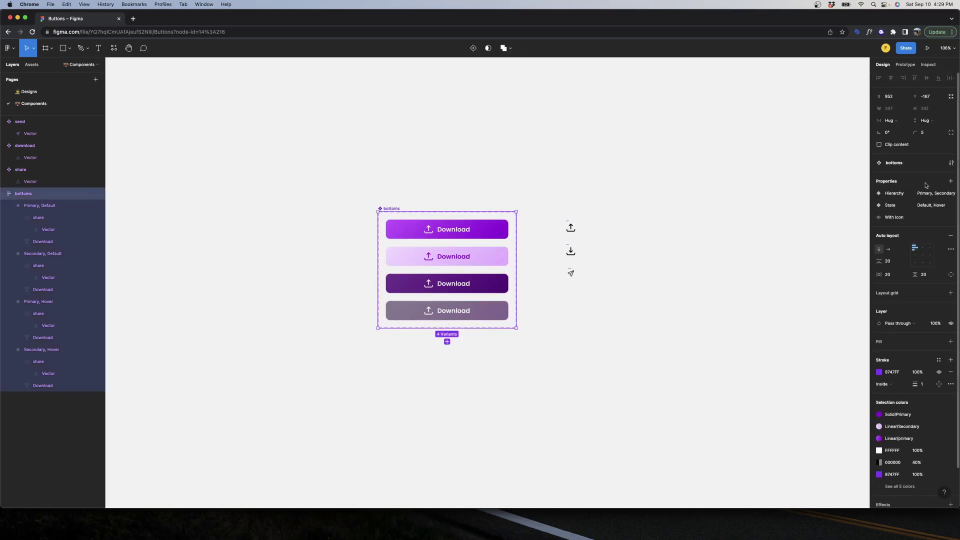
{"action": "left_click", "coordinate": [950, 182]}
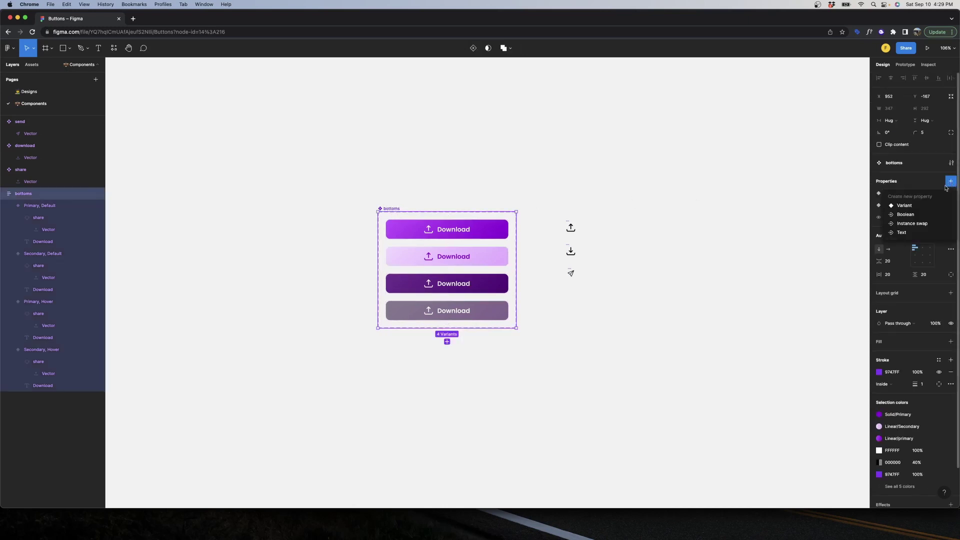
{"action": "left_click", "coordinate": [909, 232]}
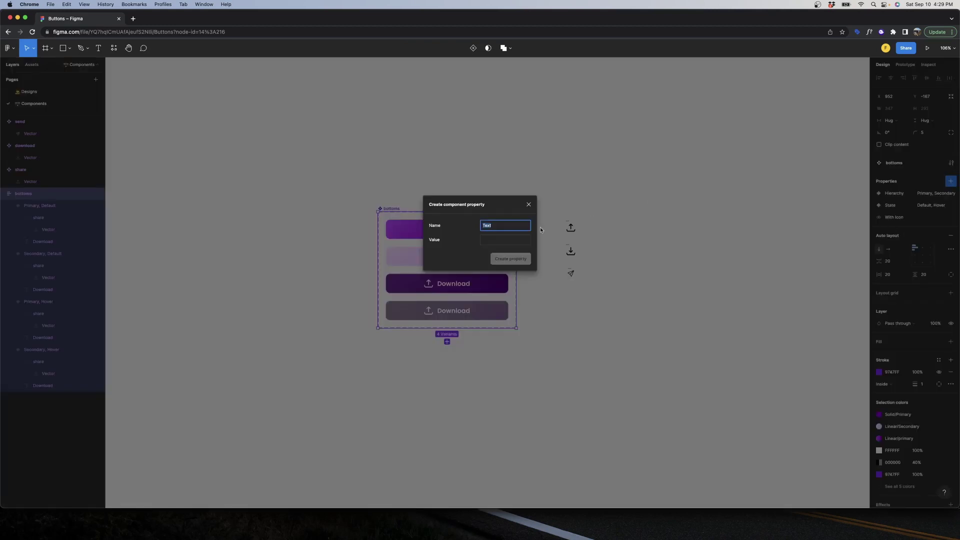
{"action": "left_click", "coordinate": [500, 241]}
{"action": "type", "text": "Sample"}
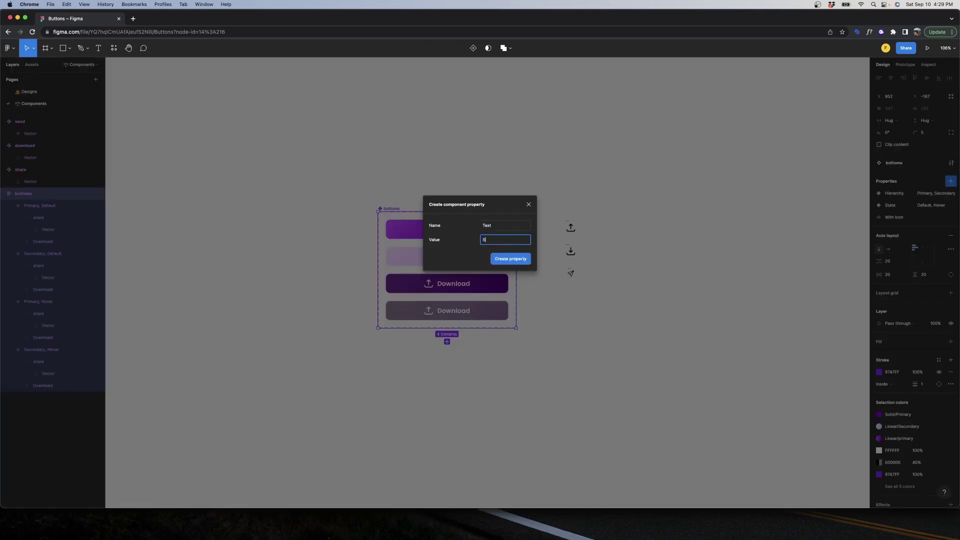
{"action": "left_click", "coordinate": [510, 259]}
{"action": "left_click", "coordinate": [556, 181]}
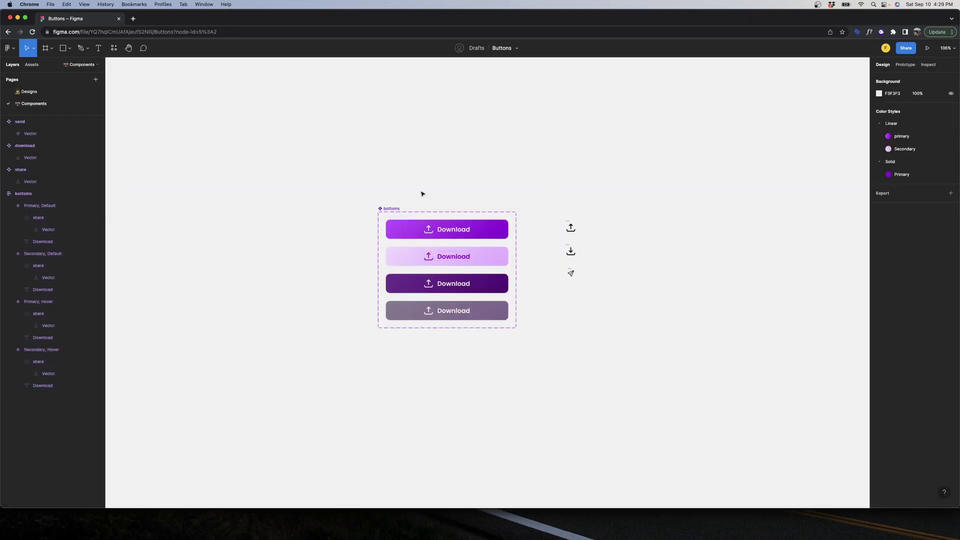
{"action": "left_click", "coordinate": [394, 208]}
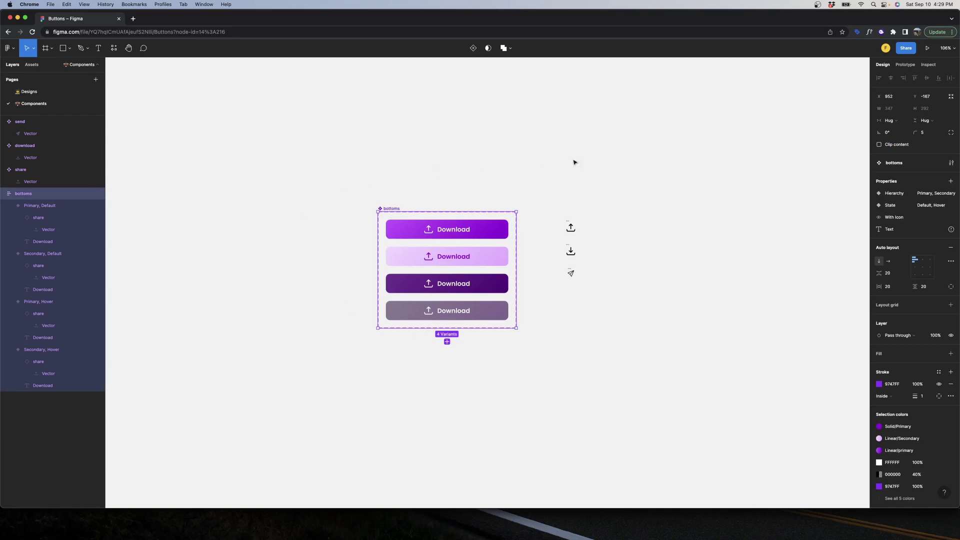
{"action": "mouse_move", "coordinate": [952, 229]}
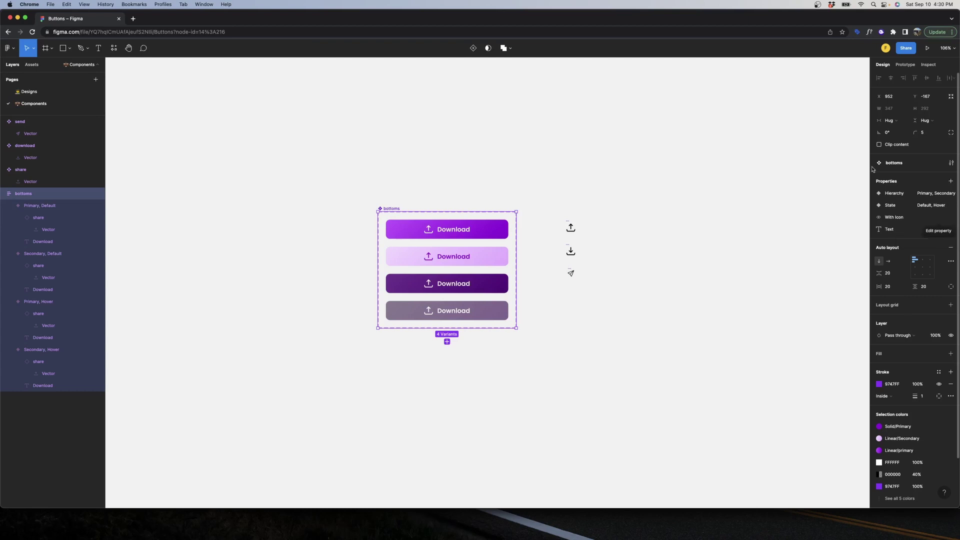
{"action": "left_click", "coordinate": [667, 119]}
Apply the Text property to the content of the matching Download labels in all four button variants
{"action": "double_click", "coordinate": [468, 229]}
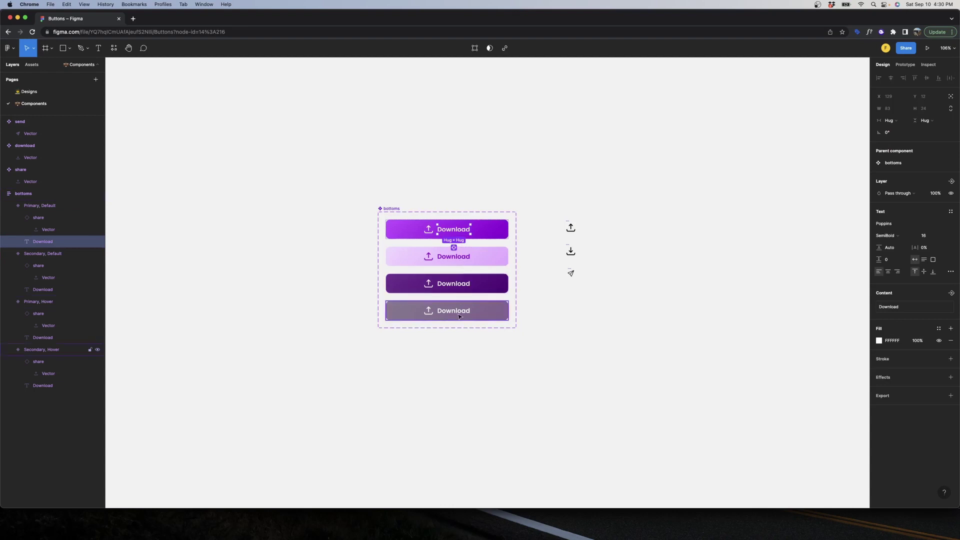
{"action": "left_click", "coordinate": [473, 202]}
{"action": "left_click", "coordinate": [468, 229]}
{"action": "left_click", "coordinate": [467, 230]}
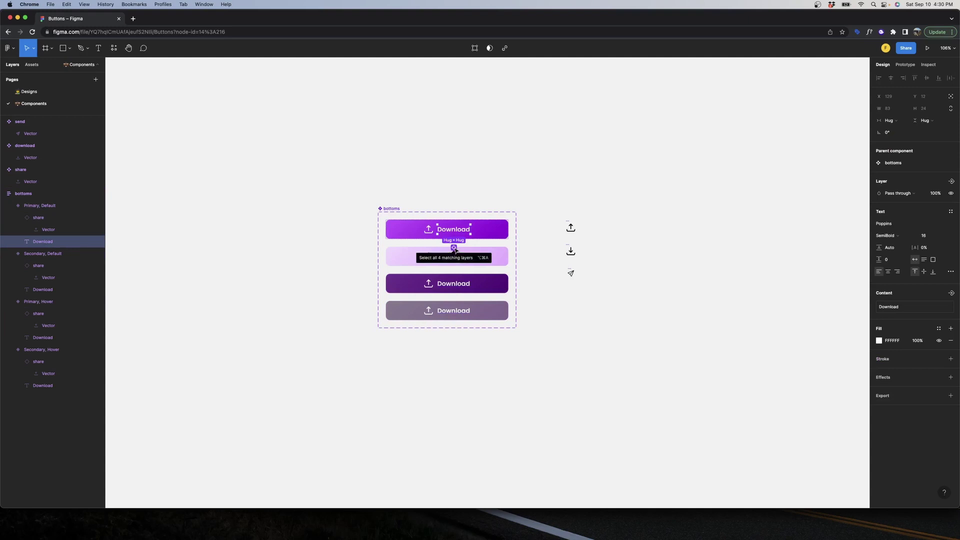
{"action": "left_click", "coordinate": [454, 248]}
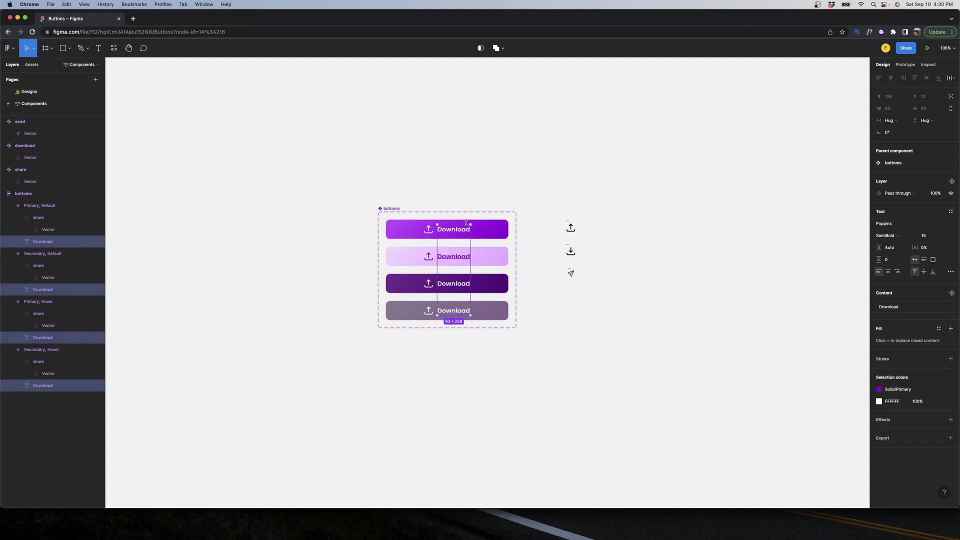
{"action": "left_click", "coordinate": [950, 294]}
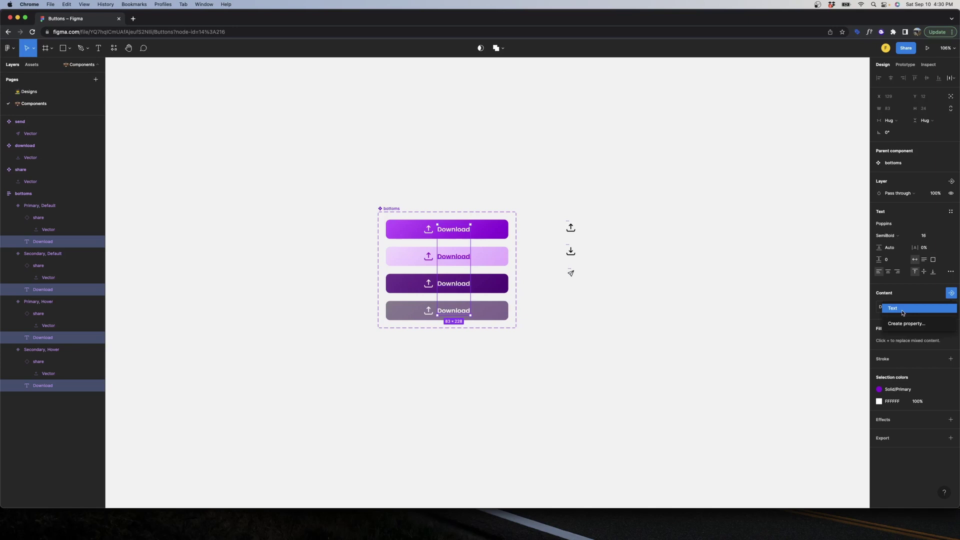
{"action": "left_click", "coordinate": [903, 310]}
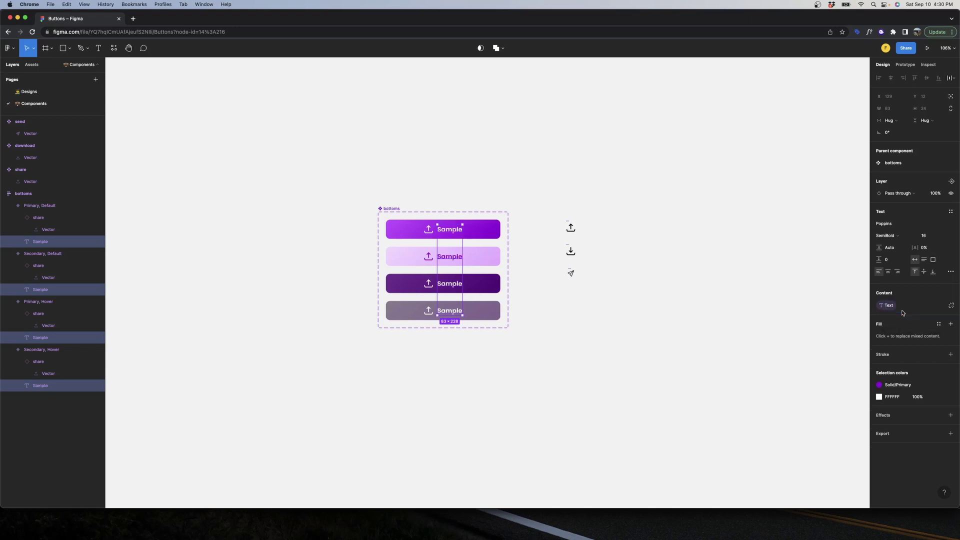
{"action": "left_click", "coordinate": [721, 256]}
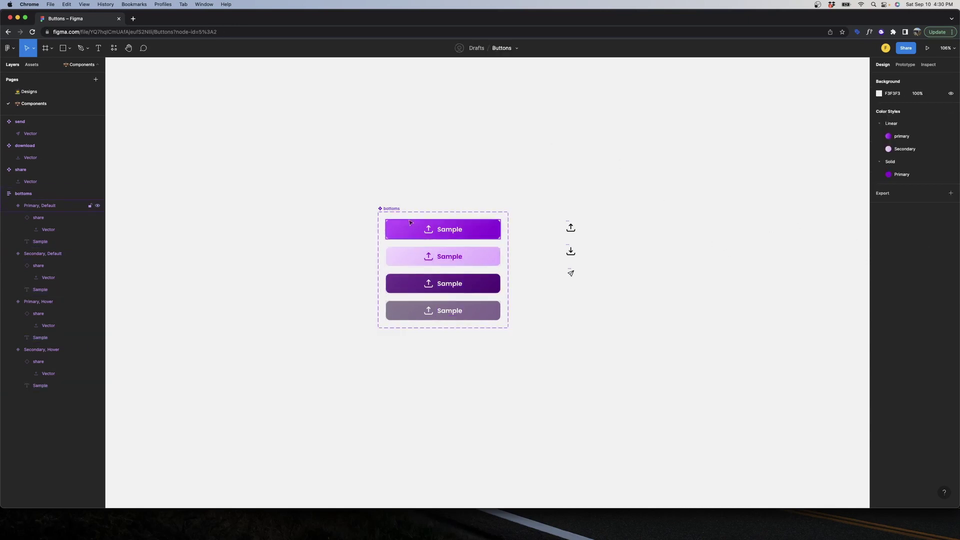
On the Designs page, set the Home button instance's Text property to Download
{"action": "left_click", "coordinate": [56, 96]}
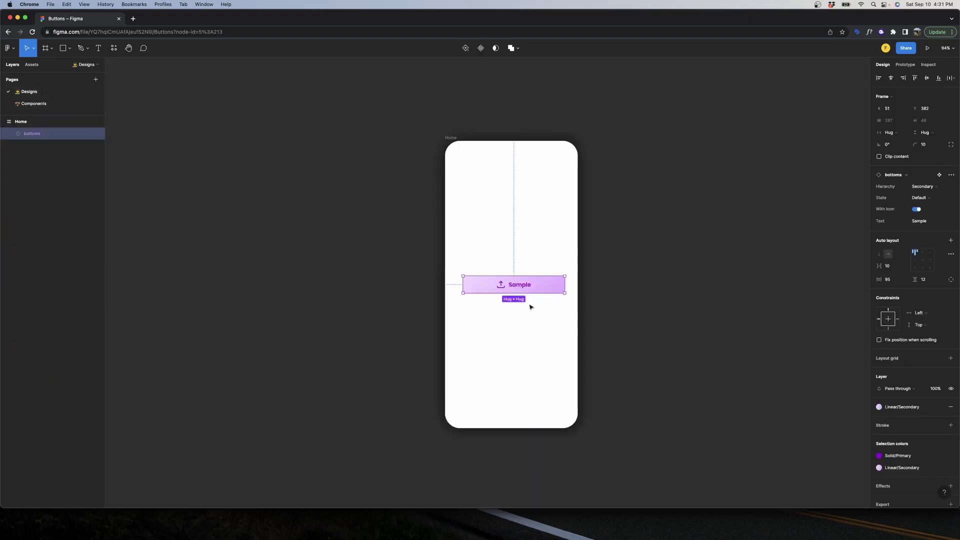
{"action": "left_click", "coordinate": [923, 222]}
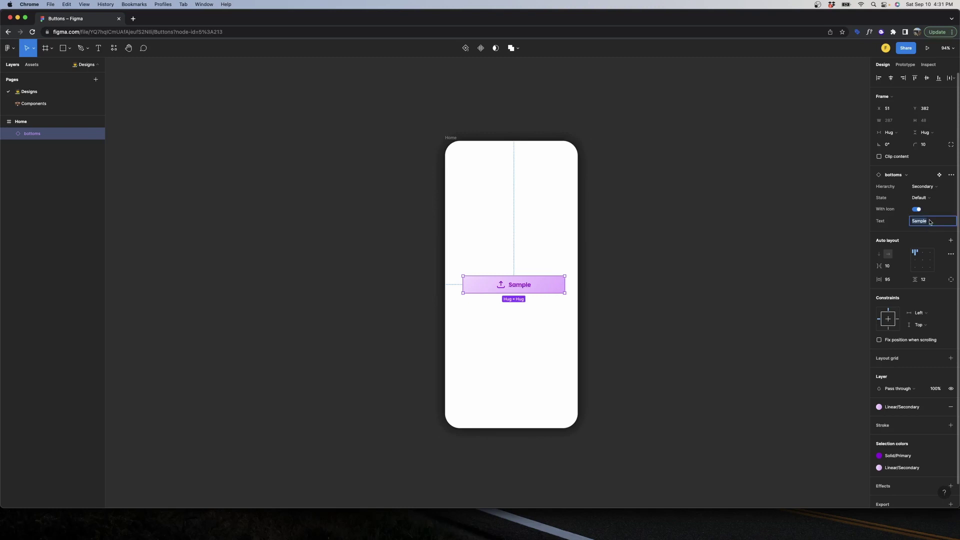
{"action": "type", "text": "Doenloa"}
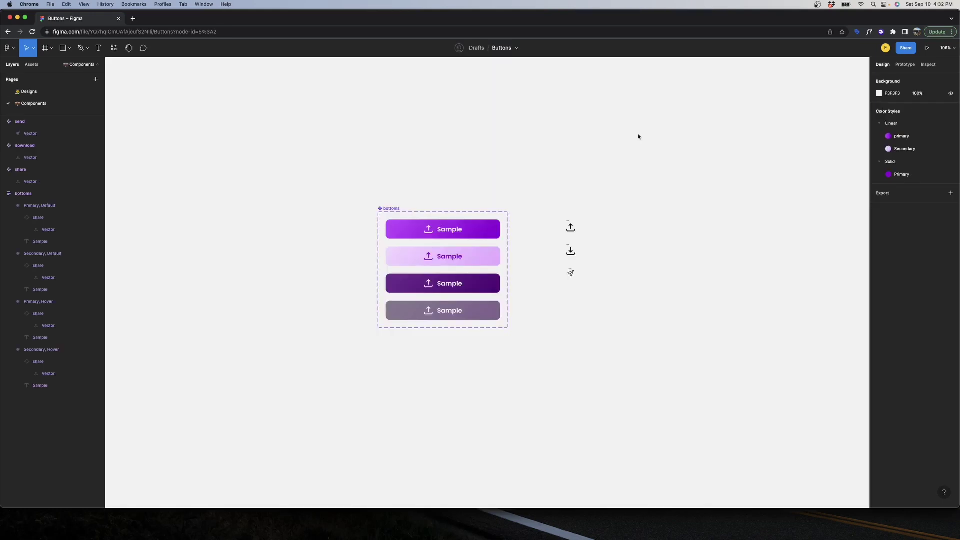
Create an instance swap property named Icon, with the value download, for the matching share icons in all four button variants
{"action": "left_click", "coordinate": [393, 209]}
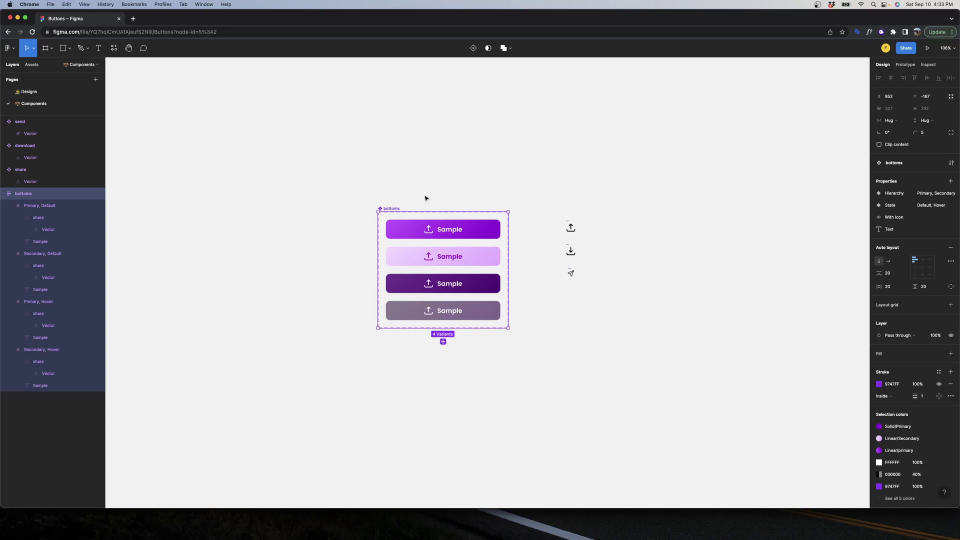
{"action": "left_click", "coordinate": [424, 199]}
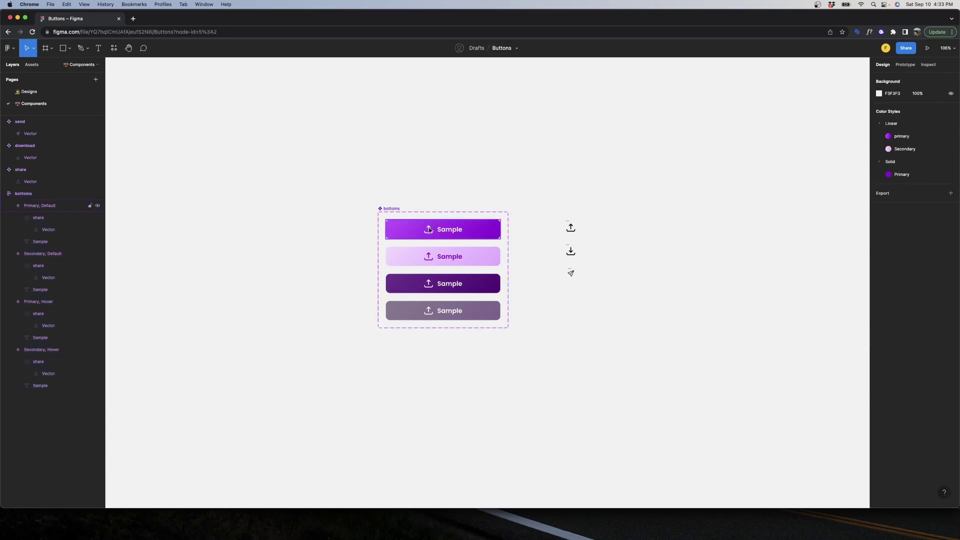
{"action": "double_click", "coordinate": [430, 230]}
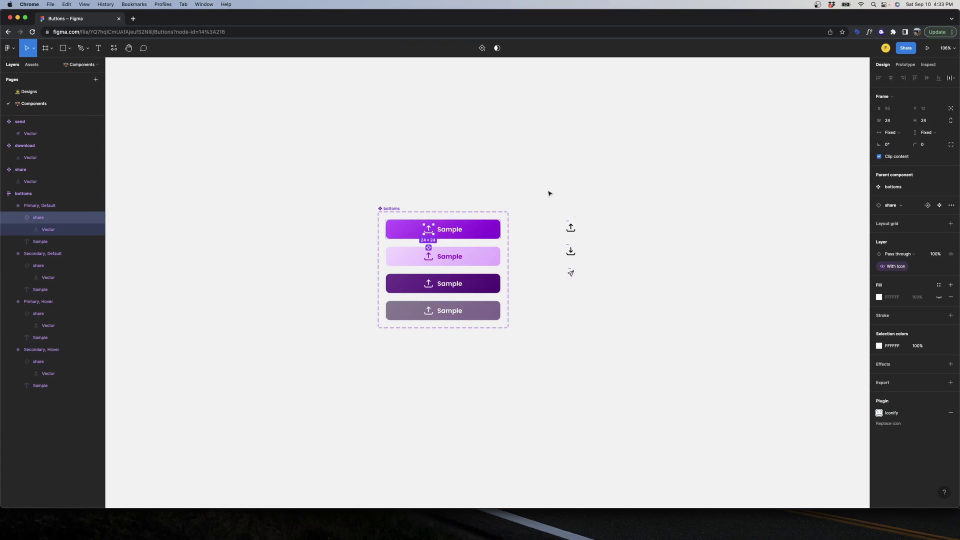
{"action": "left_click", "coordinate": [428, 248]}
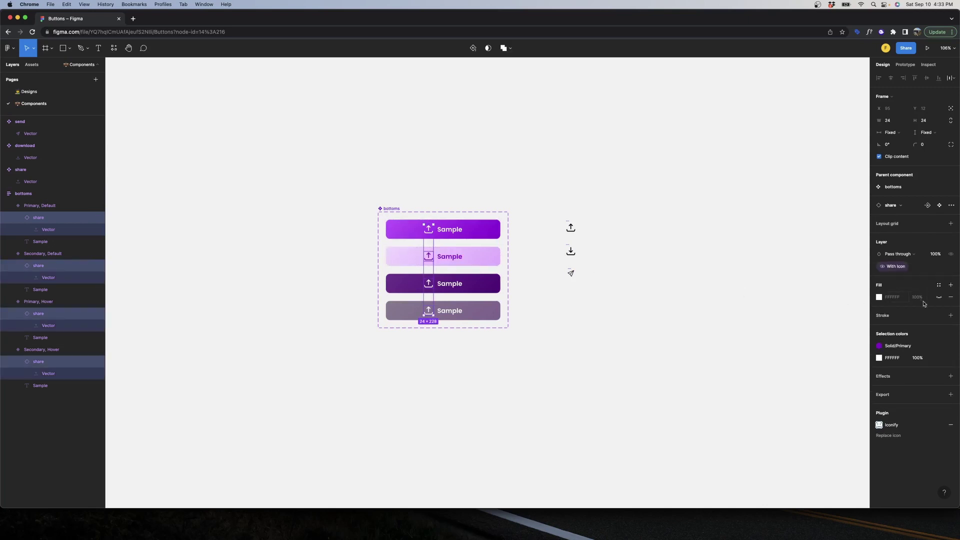
{"action": "left_click", "coordinate": [926, 207]}
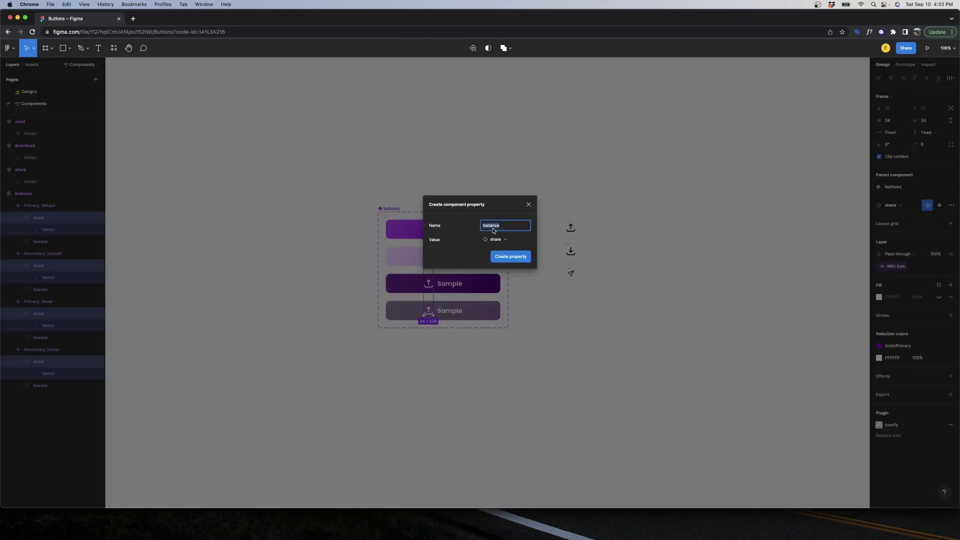
{"action": "type", "text": "Icon"}
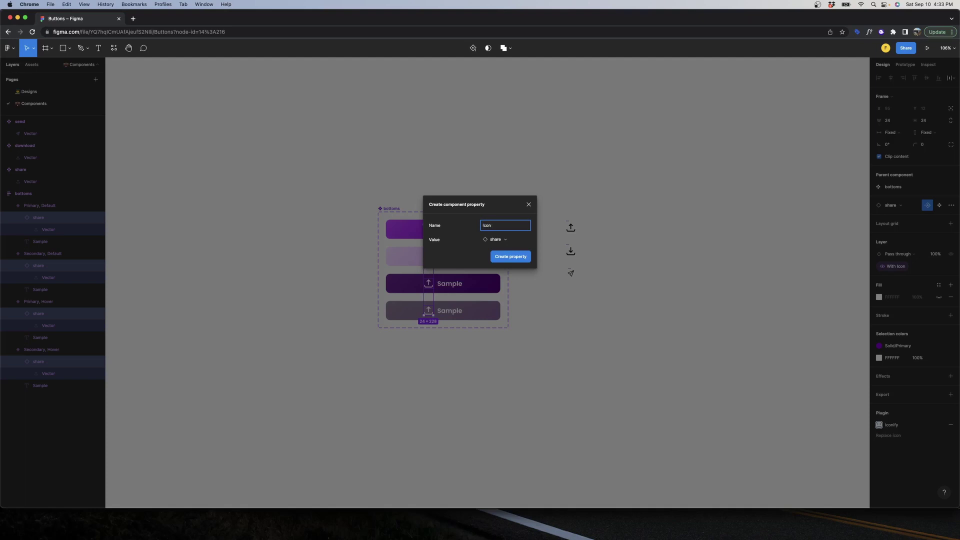
{"action": "left_click", "coordinate": [492, 240]}
{"action": "left_click", "coordinate": [485, 308]}
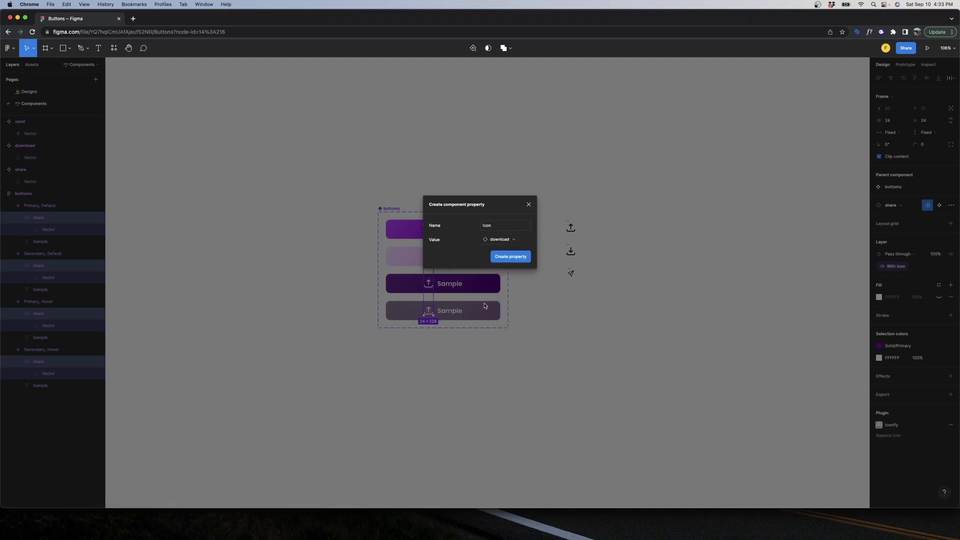
{"action": "left_click", "coordinate": [505, 240]}
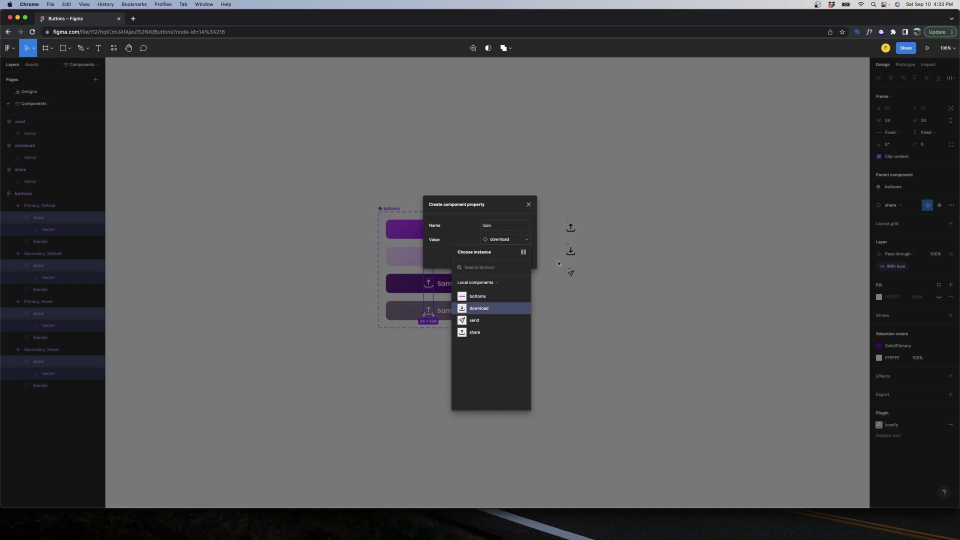
{"action": "left_click", "coordinate": [476, 311]}
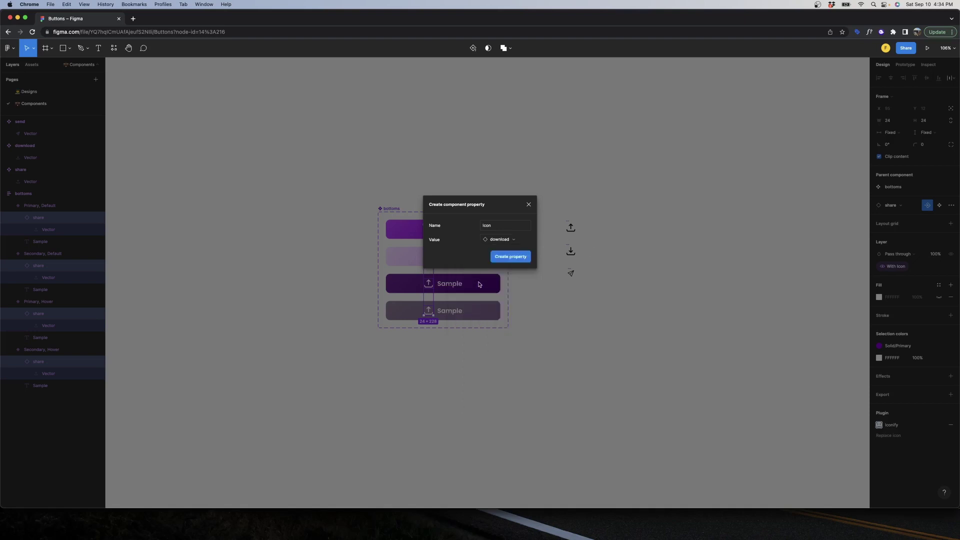
{"action": "left_click", "coordinate": [510, 257]}
{"action": "left_click", "coordinate": [547, 190]}
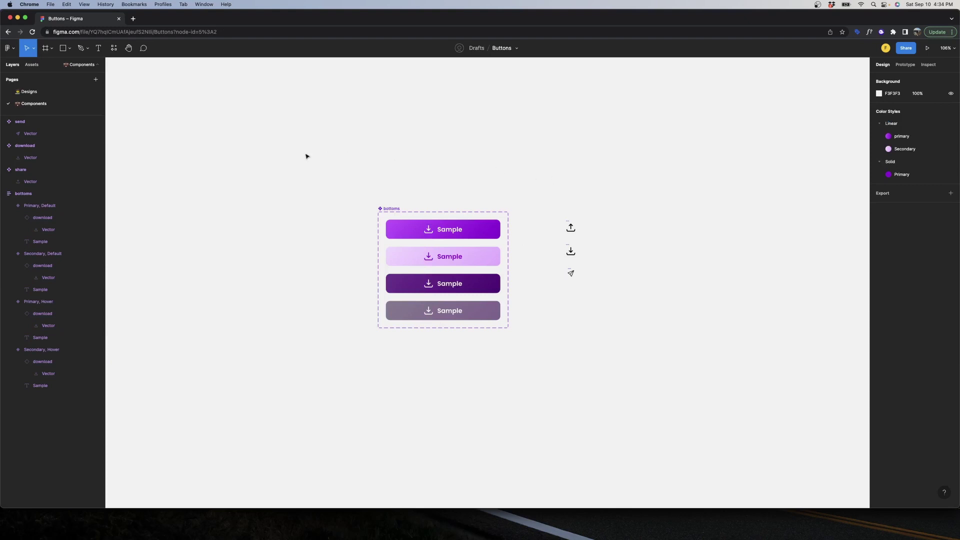
{"action": "left_click", "coordinate": [398, 209]}
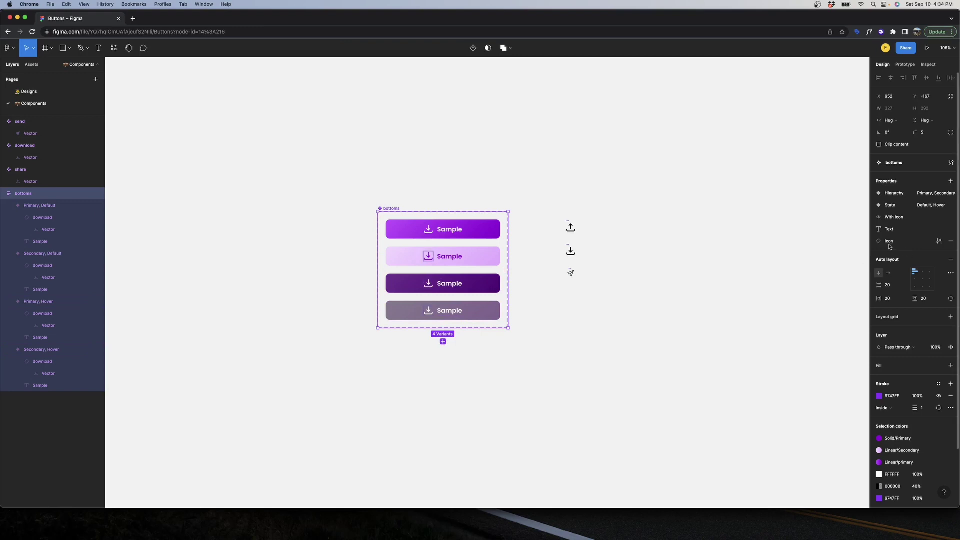
On the Designs page, swap the Home button instance's Icon property to send and follow it with share
{"action": "left_click", "coordinate": [383, 150]}
{"action": "left_click", "coordinate": [29, 92]}
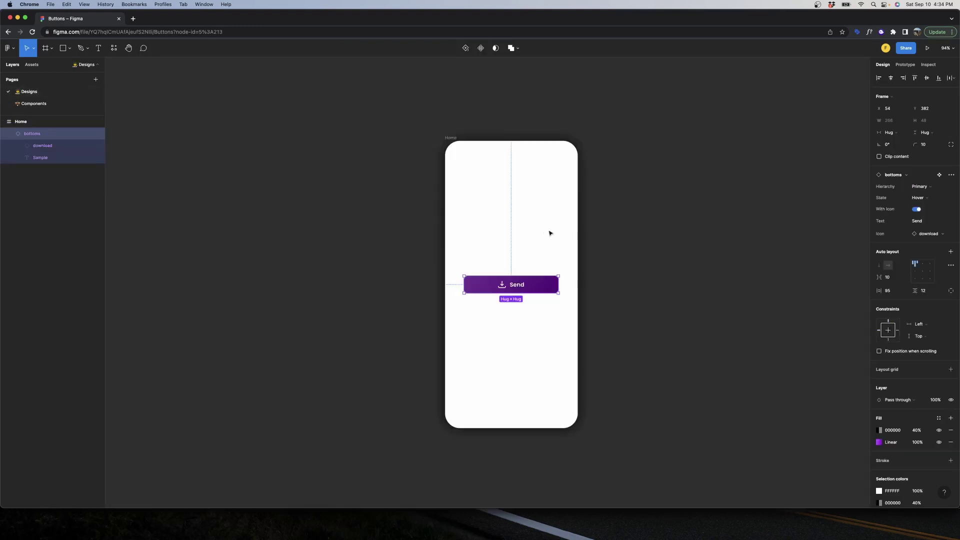
{"action": "left_click", "coordinate": [934, 234]}
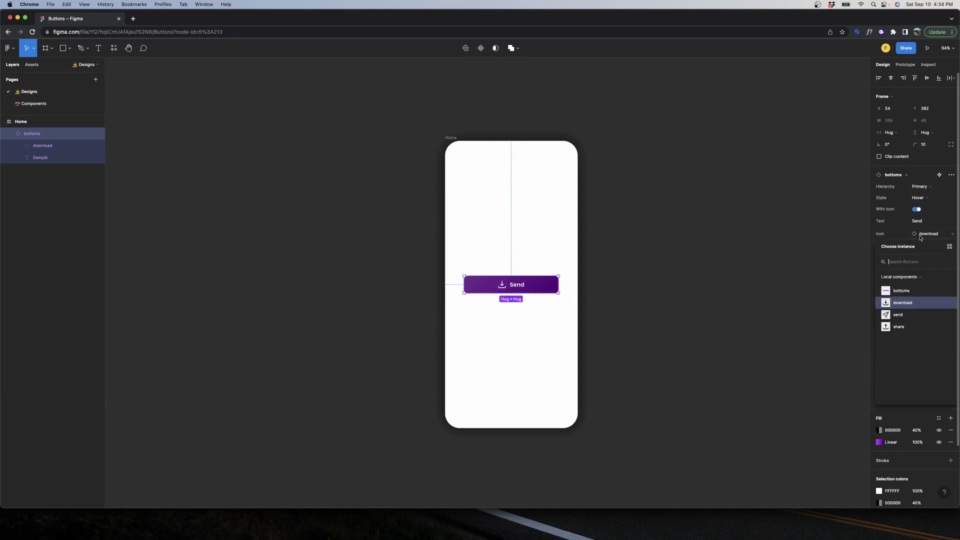
{"action": "left_click", "coordinate": [899, 313]}
{"action": "left_click", "coordinate": [923, 237]}
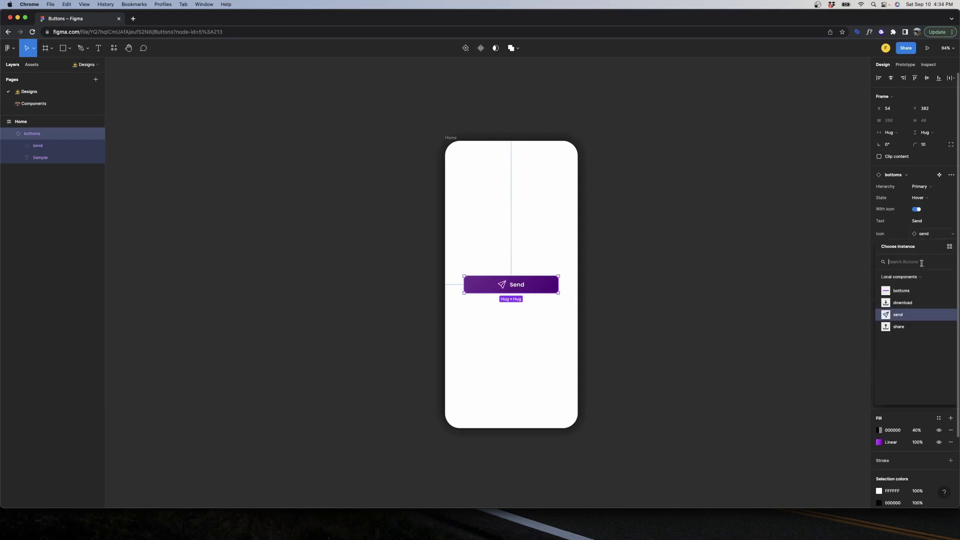
{"action": "left_click", "coordinate": [899, 328]}
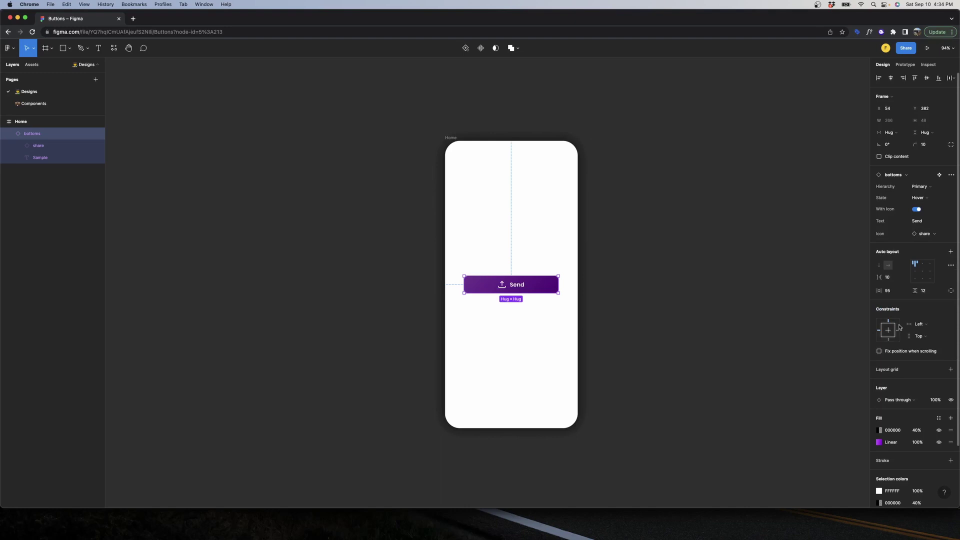
Set the Home button instance's Text property to Download and its Icon property to download
{"action": "left_click", "coordinate": [919, 225]}
{"action": "type", "text": "c"}
{"action": "type", "text": "oen"}
{"action": "type", "text": "nloa"}
{"action": "key", "text": "Return"}
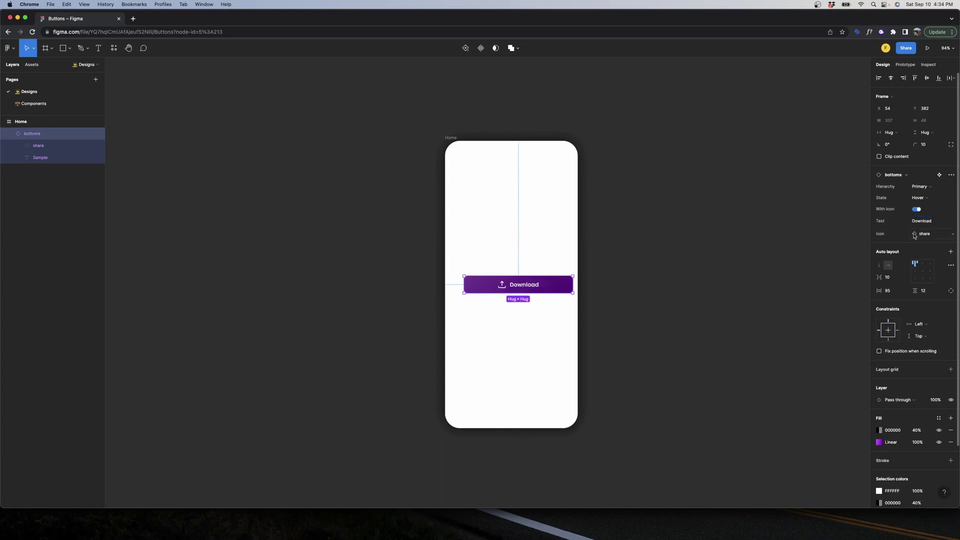
{"action": "left_click", "coordinate": [916, 235]}
{"action": "left_click", "coordinate": [899, 304]}
Set the Download button instance's State to Default and center it horizontally in the Home frame
{"action": "left_click", "coordinate": [920, 187]}
{"action": "left_click", "coordinate": [924, 187]}
{"action": "left_click", "coordinate": [920, 198]}
{"action": "left_click", "coordinate": [922, 191]}
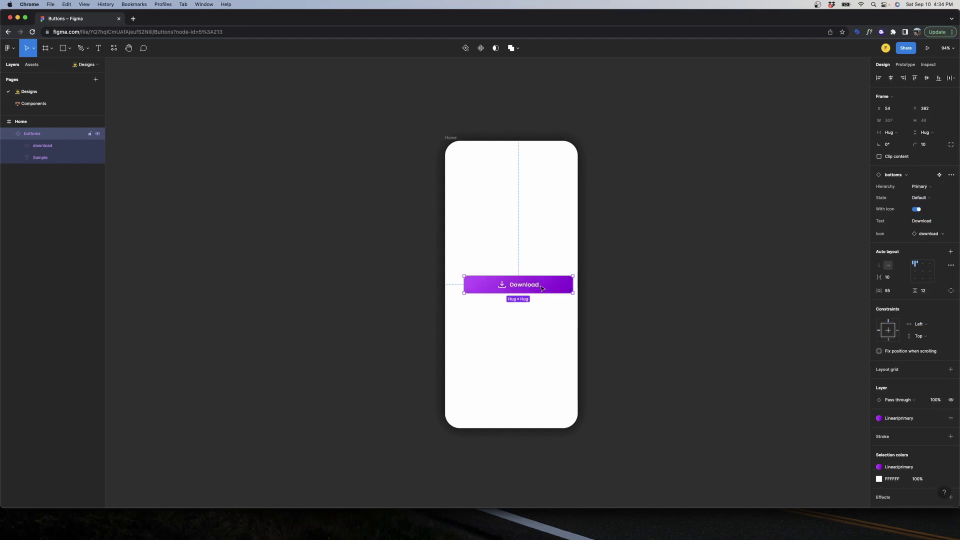
{"action": "left_click", "coordinate": [891, 78]}
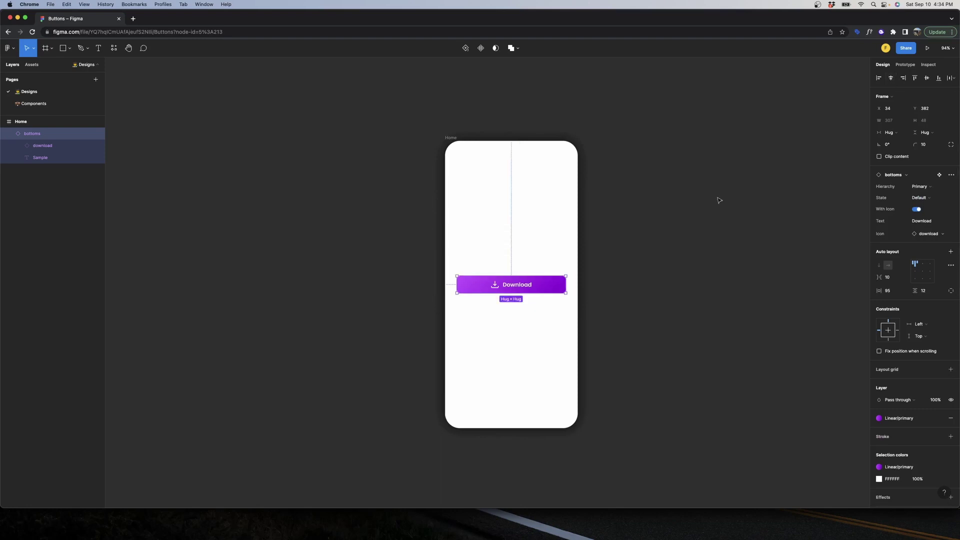